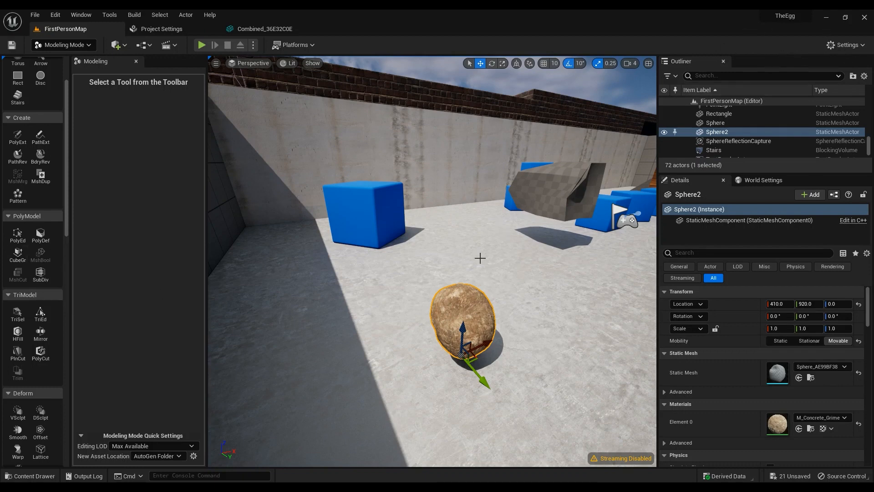
right_click_drag(498, 254, 513, 293)
left_click(497, 253)
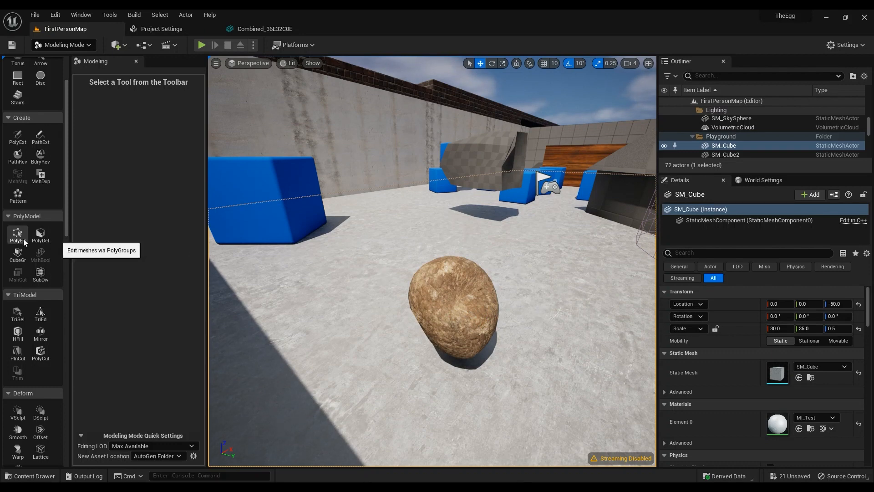
left_click(11, 234)
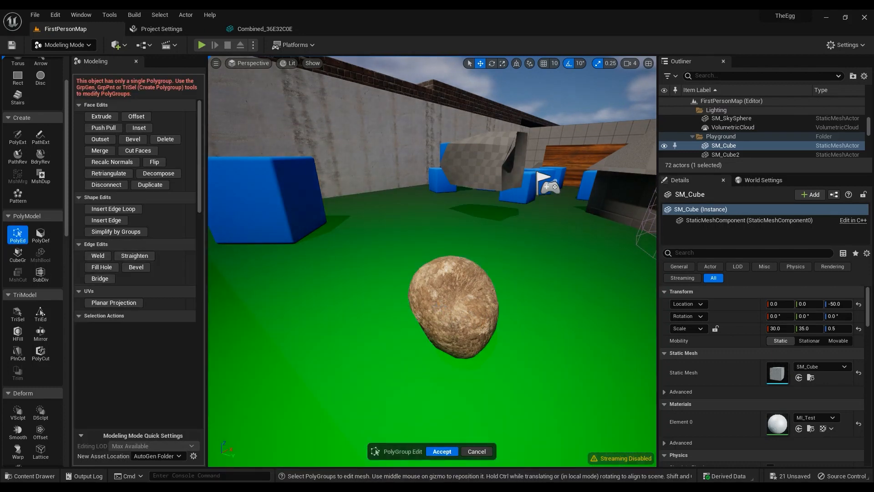
right_click_drag(427, 389, 415, 389)
left_click(476, 451)
- Try extruding a side polygroup of the rock-textured Sphere2 outward in PolyGroup Edit, and discard the edit
left_click(461, 328)
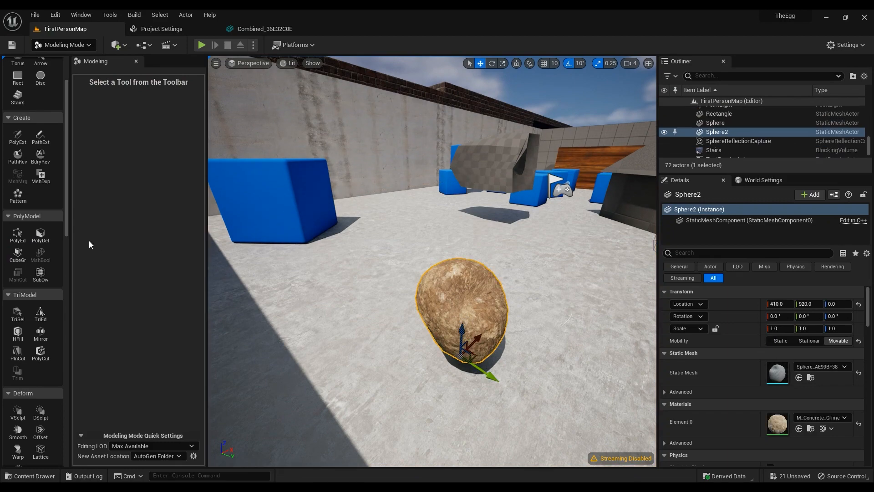
left_click(17, 235)
right_click_drag(565, 307, 639, 317)
right_click_drag(444, 253, 438, 291)
left_click(445, 253)
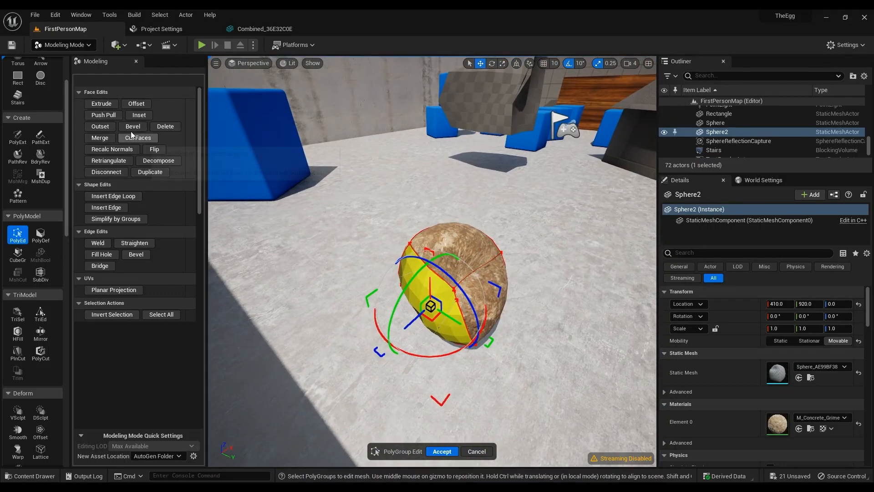
left_click(101, 103)
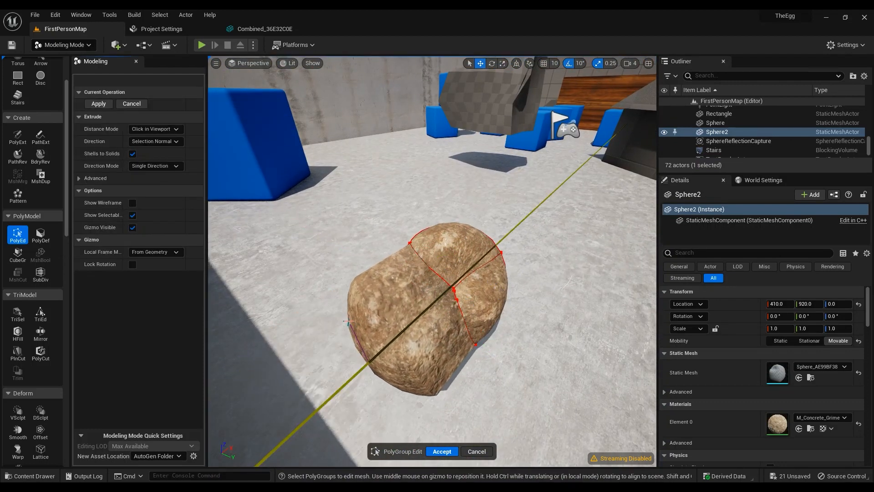
right_click(382, 313)
key("Escape")
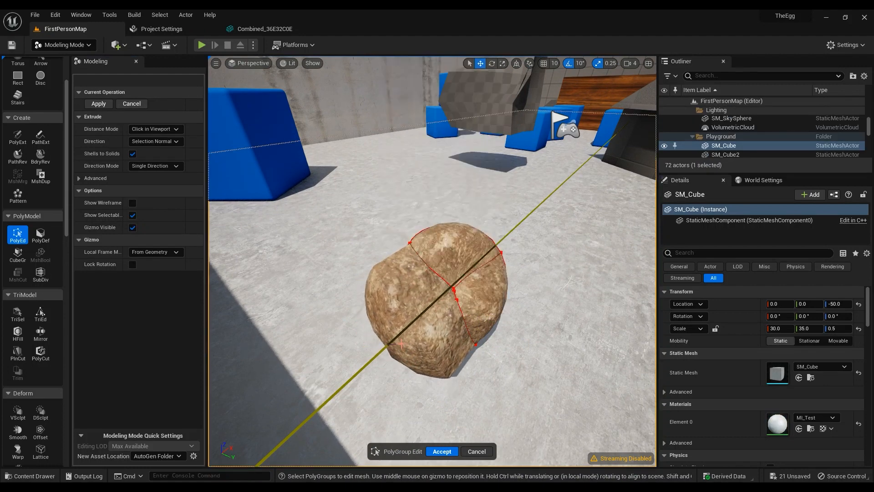
left_click(476, 451)
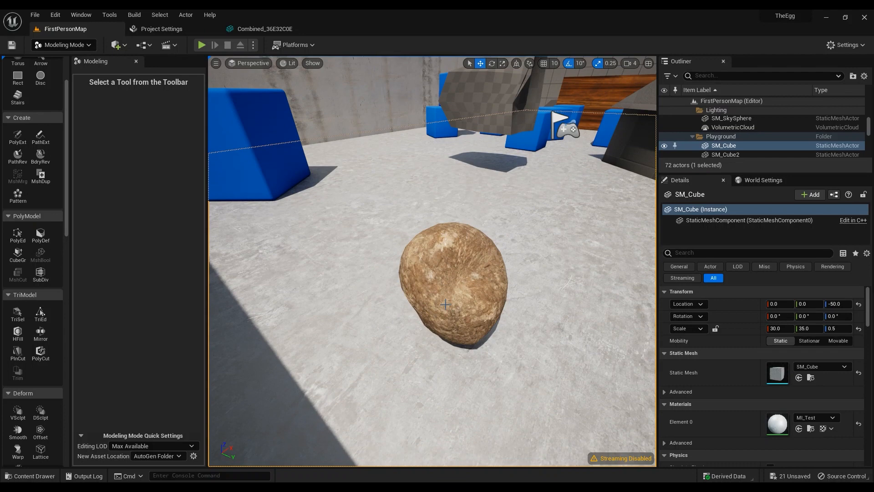
- Try a Push Pull on the same side polygroup of Sphere2 in PolyGroup Edit, and discard the edit
left_click(28, 239)
key("Escape")
left_click(458, 322)
left_click(25, 237)
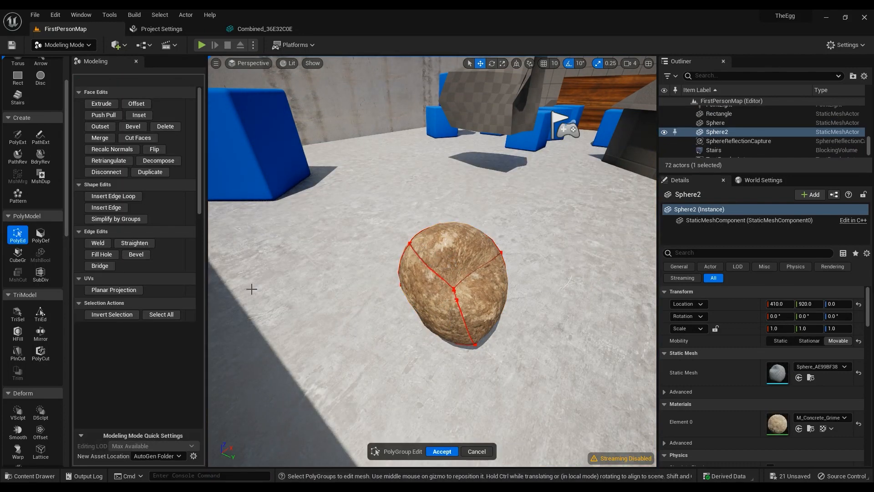
left_click(102, 116)
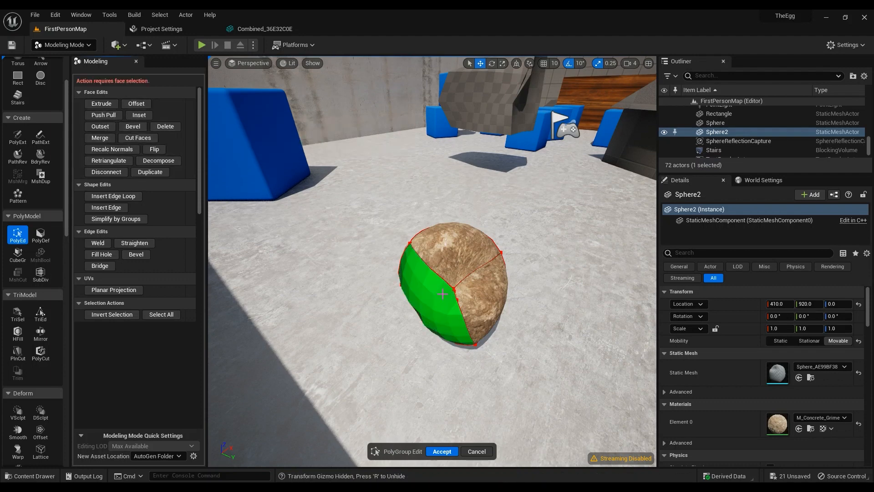
left_click(433, 304)
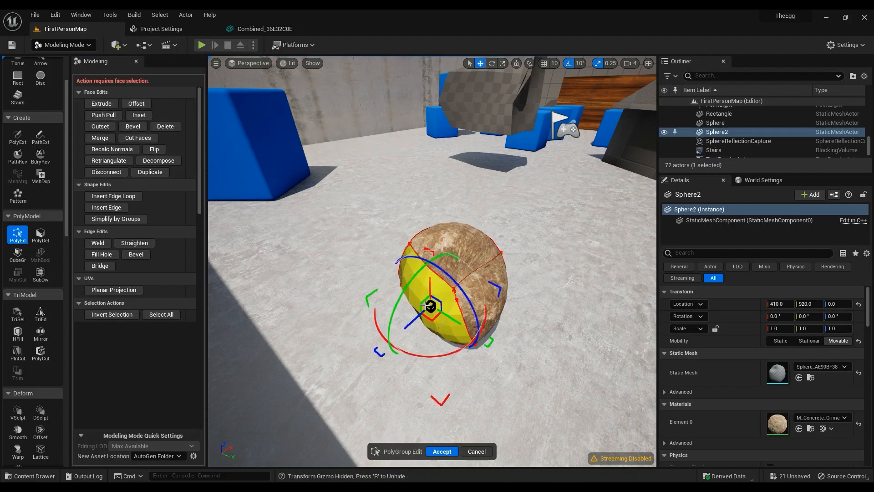
left_click(103, 114)
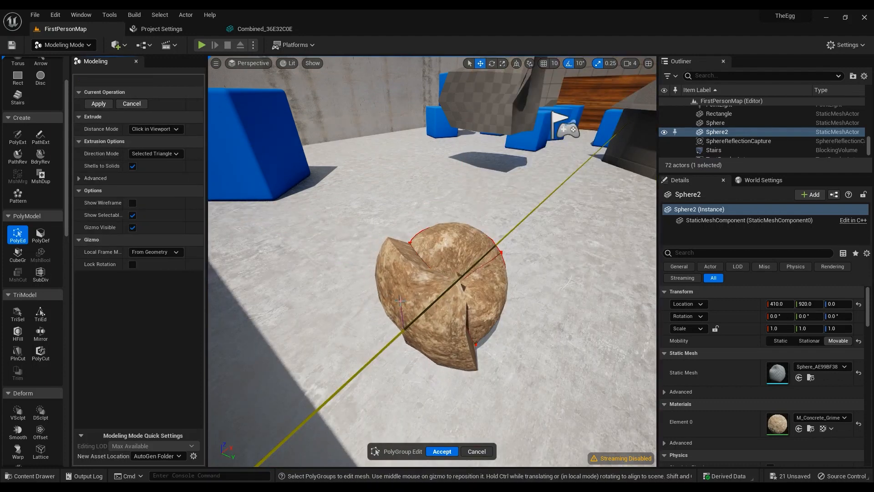
left_click(476, 451)
- Brush-select a patch of triangles on Sphere2 with the Select Triangles tool and delete it to open a jagged hole
left_click(17, 234)
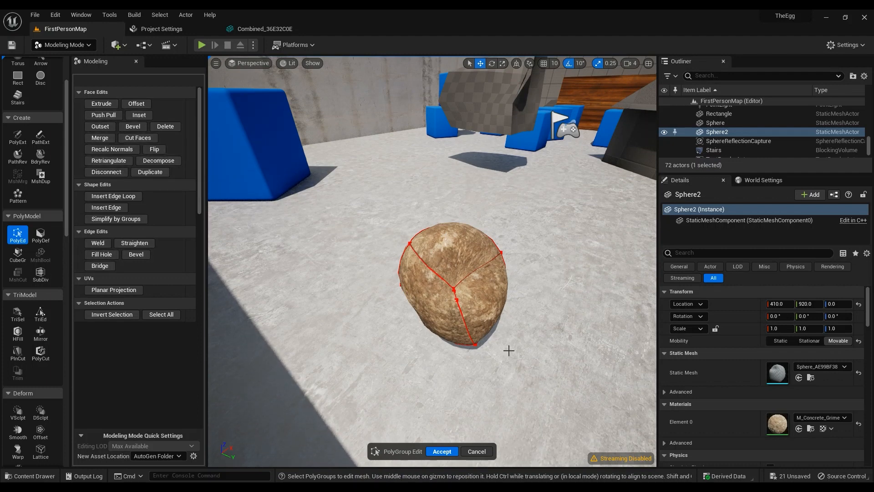
left_click(41, 236)
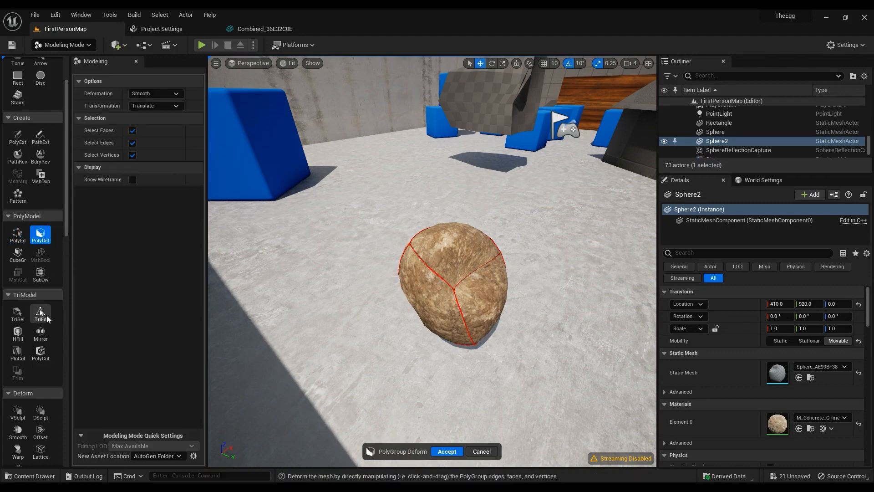
left_click(18, 314)
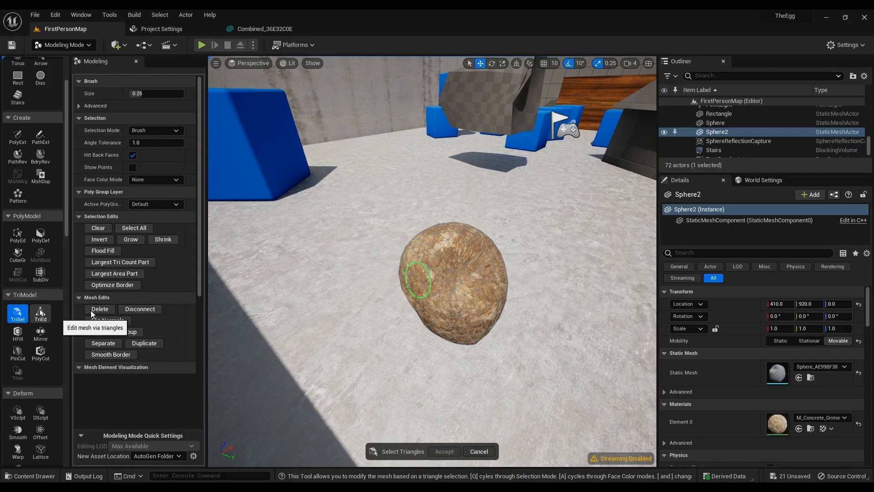
left_click_drag(444, 257, 430, 272)
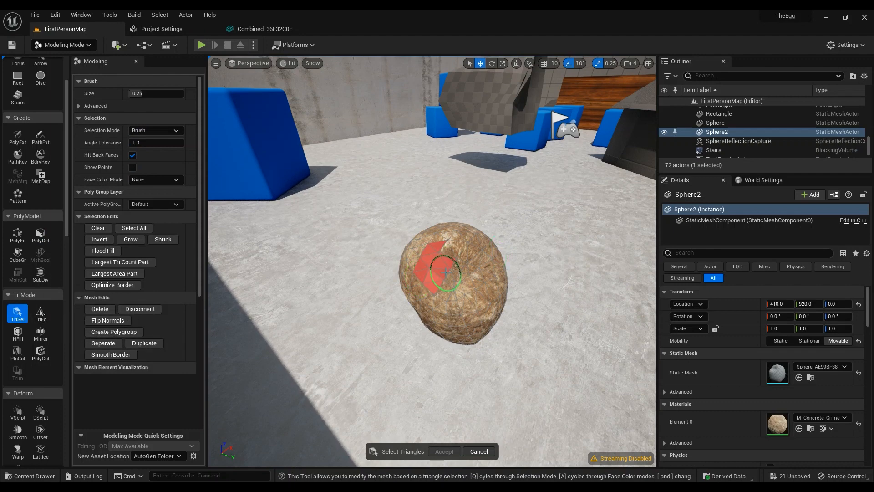
key("f")
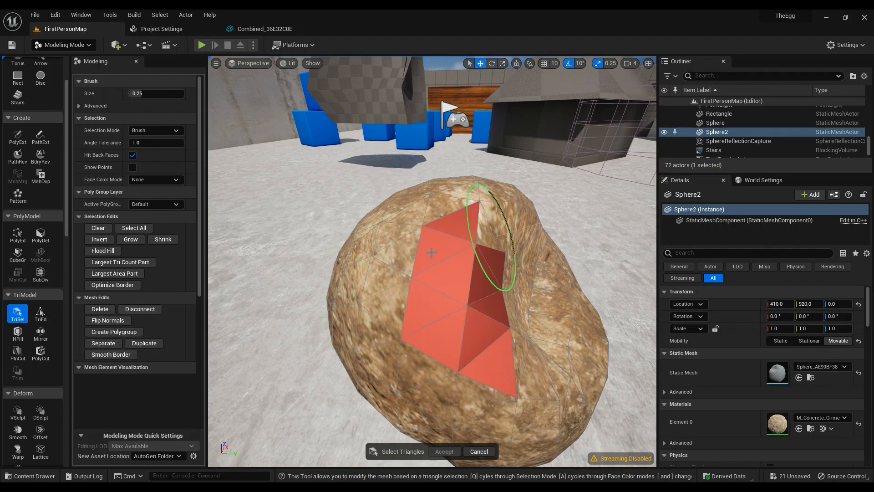
mouse_move(393, 251)
left_mouse_down()
mouse_move(339, 273)
mouse_move(437, 291)
left_mouse_up()
key("Delete")
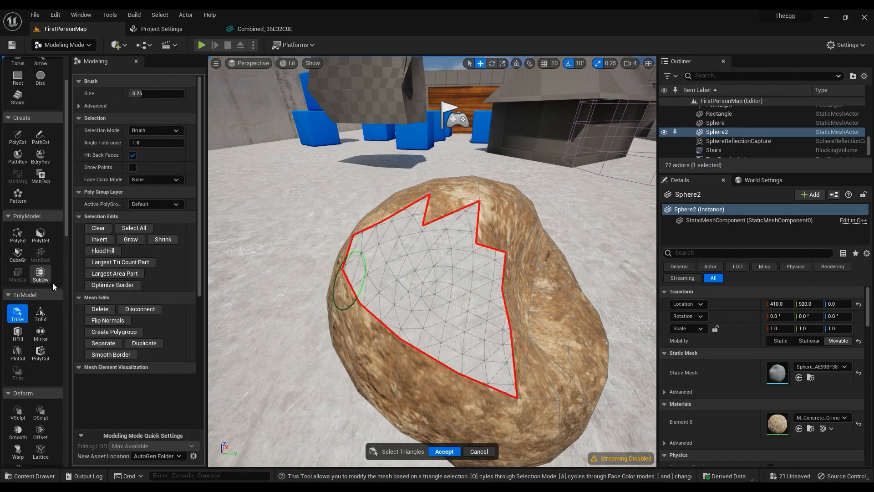
- Close the jagged hole in Sphere2 with Fill Holes using the Minimal fill type, and accept the result
left_click(18, 333)
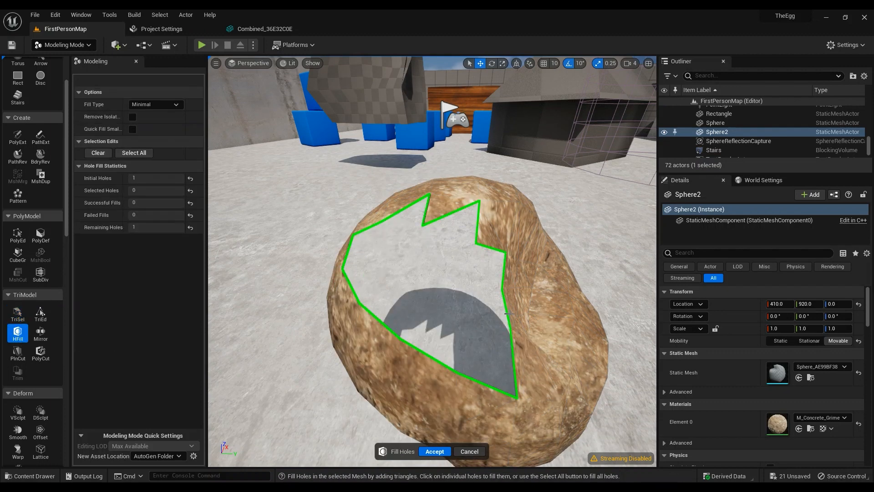
right_click_drag(468, 244, 545, 257)
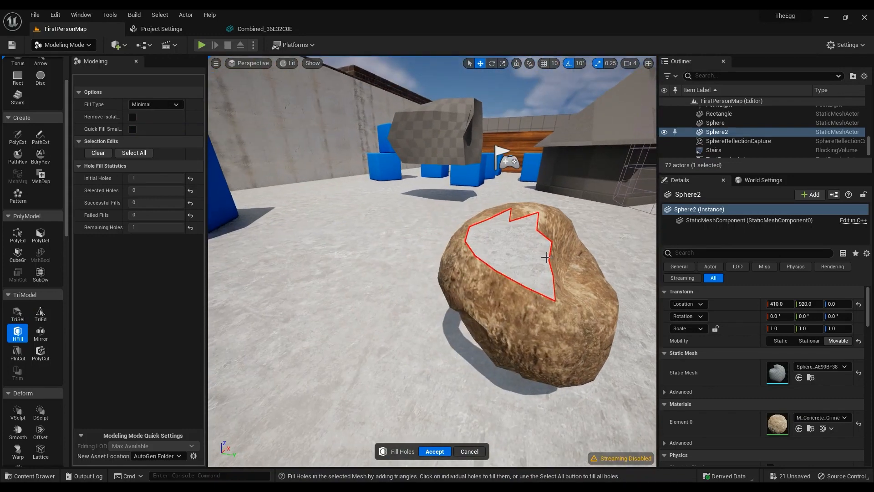
left_click(549, 256)
left_click(434, 451)
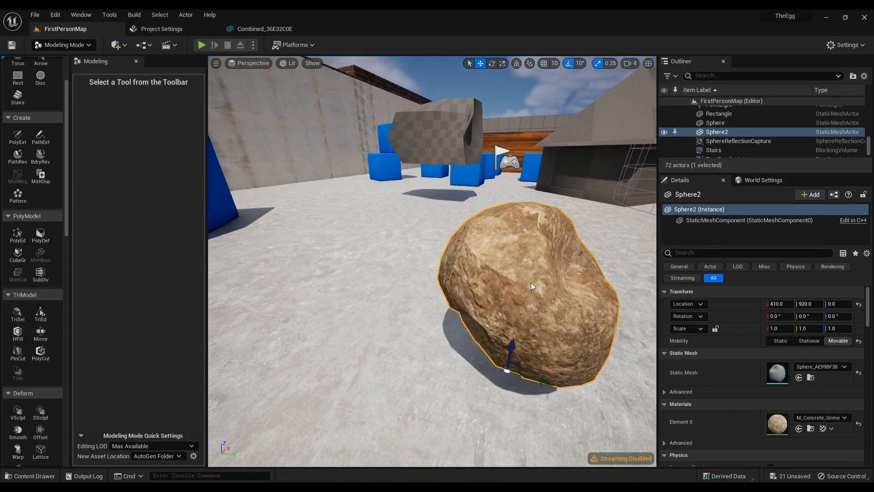
- Automatically unwrap the UVs of Sphere2 with AutoUV using the Patch Builder method, and accept the result
right_click_drag(513, 299, 521, 353)
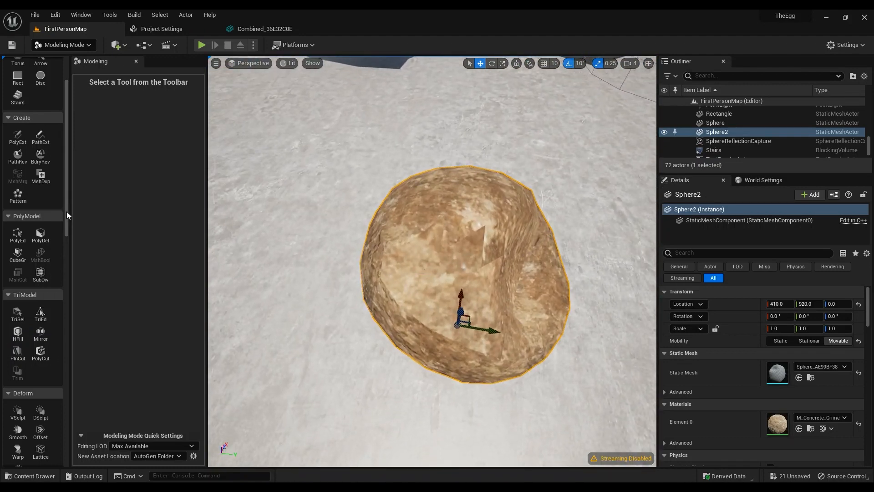
left_click_drag(67, 212, 58, 398)
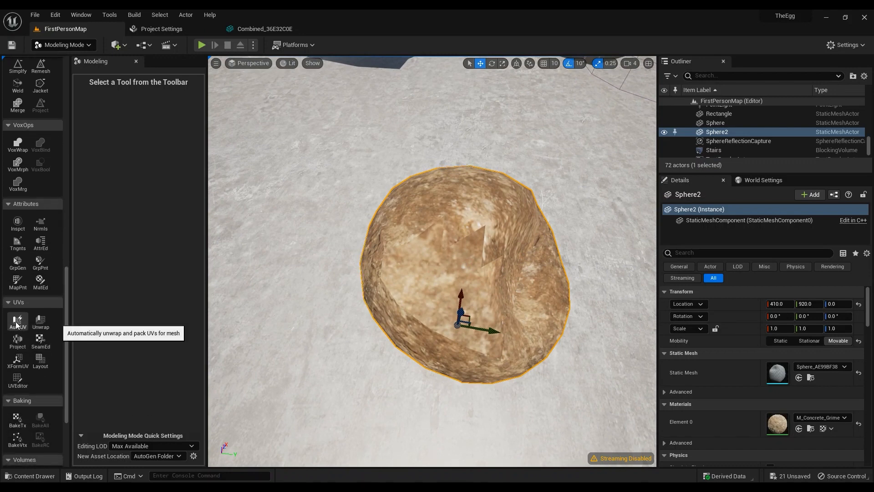
left_click(16, 324)
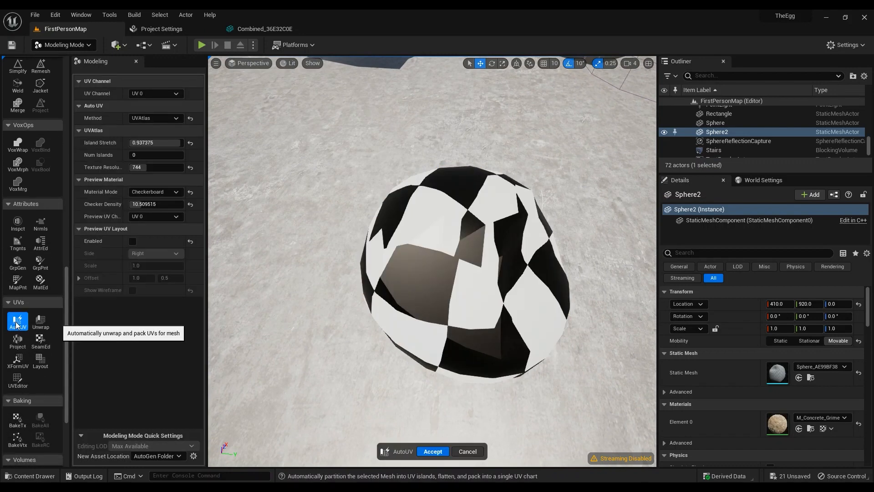
left_click(152, 118)
left_click(151, 126)
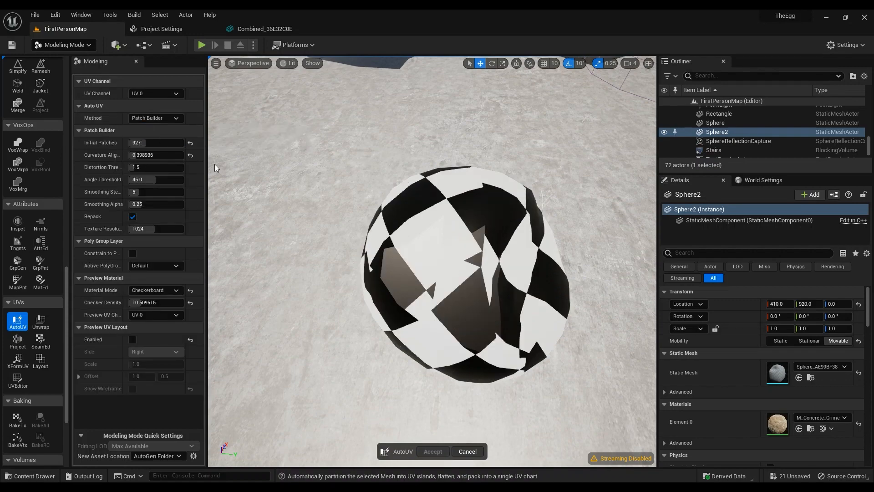
left_click(433, 451)
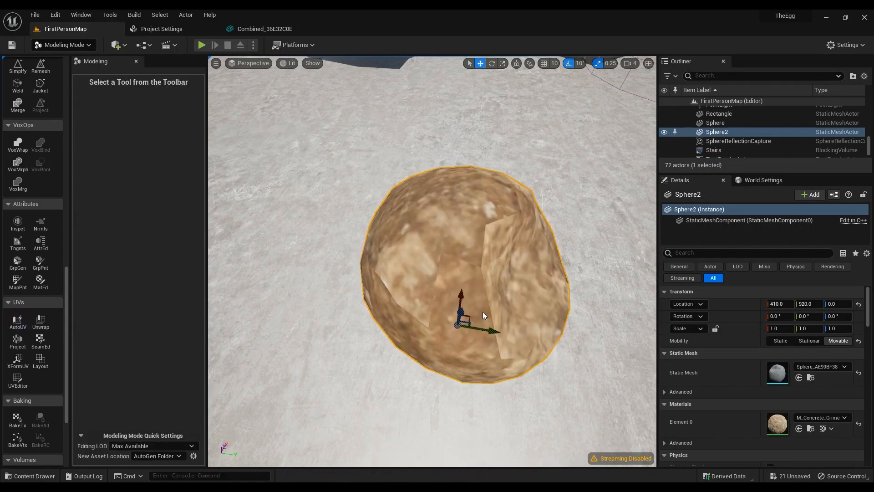
- Preview the Stack UV layout on Sphere2 with the UV Layout tool, and leave without applying it
left_click_drag(483, 311, 483, 268)
right_click_drag(482, 268, 642, 245)
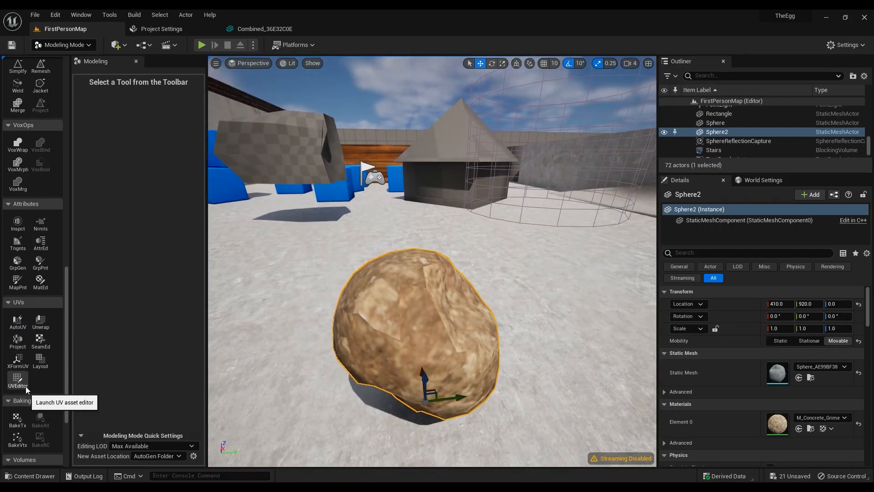
left_click(40, 359)
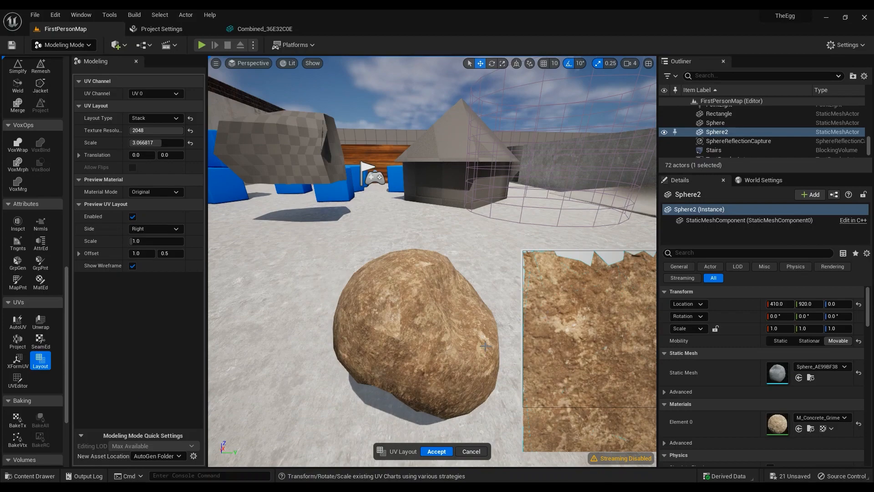
right_click_drag(485, 346, 541, 344)
left_click(470, 451)
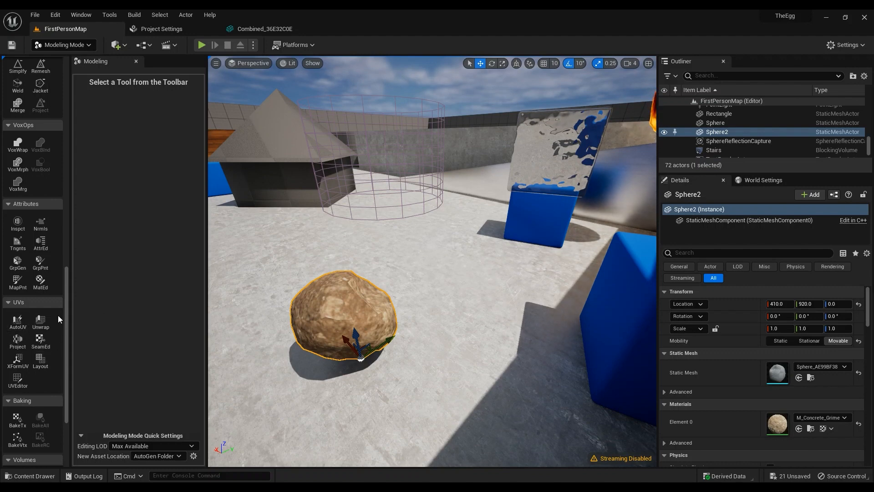
- Deform Sphere2 with PolyGroup Deform in Smooth mode, pushing its polygroup edges and faces inward from two sides
left_click_drag(67, 310, 66, 239)
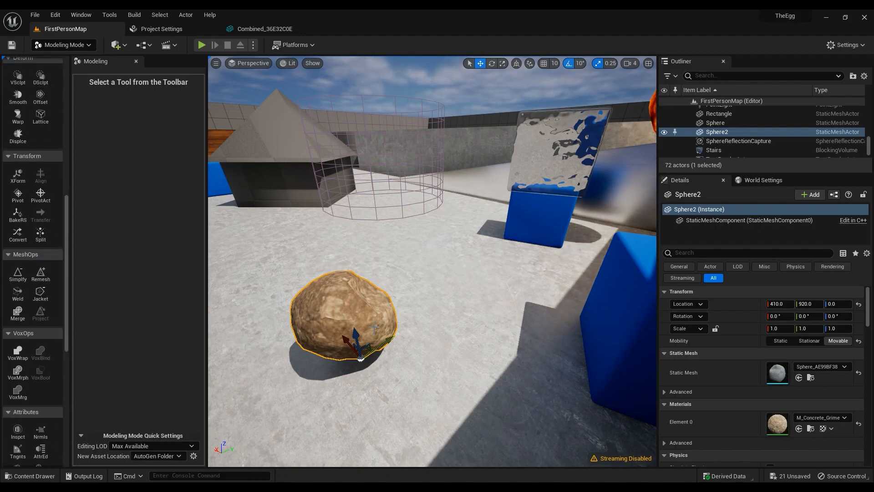
mouse_move(239, 306)
left_mouse_down("alt")
mouse_move(318, 306)
mouse_move(240, 306)
left_mouse_up("alt")
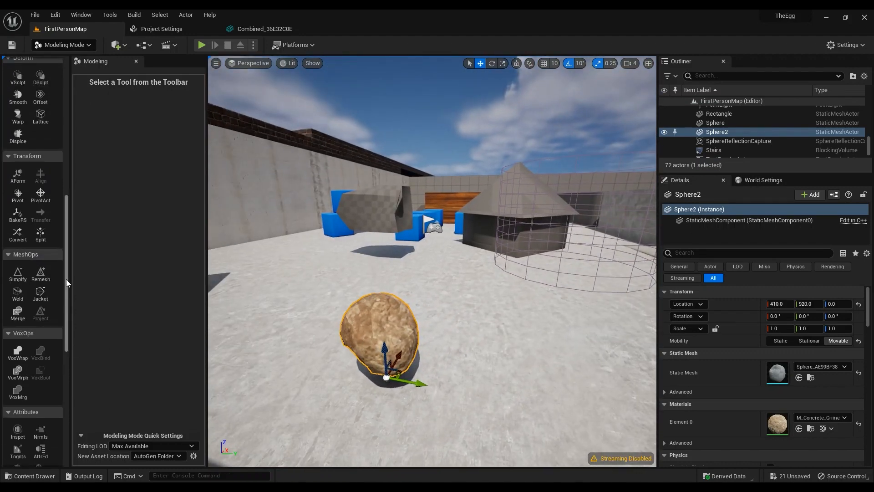
left_click_drag(66, 279, 67, 206)
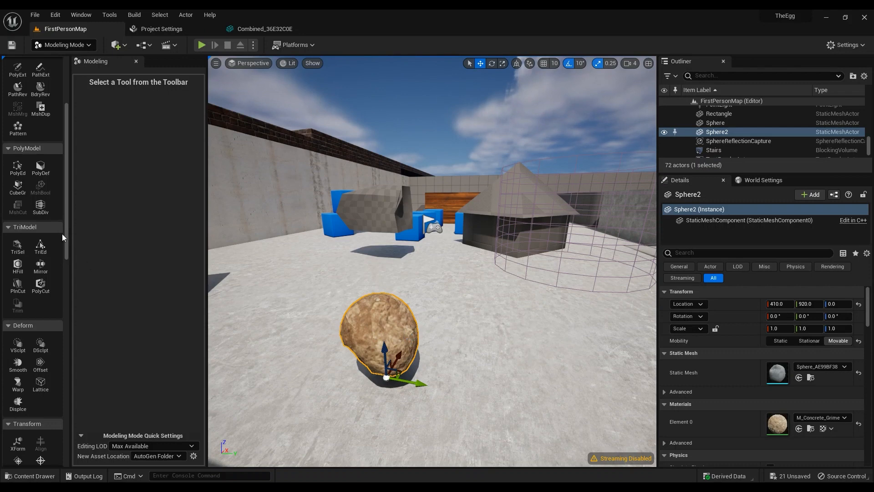
left_click(40, 169)
right_click_drag(358, 360, 355, 358)
key("w")
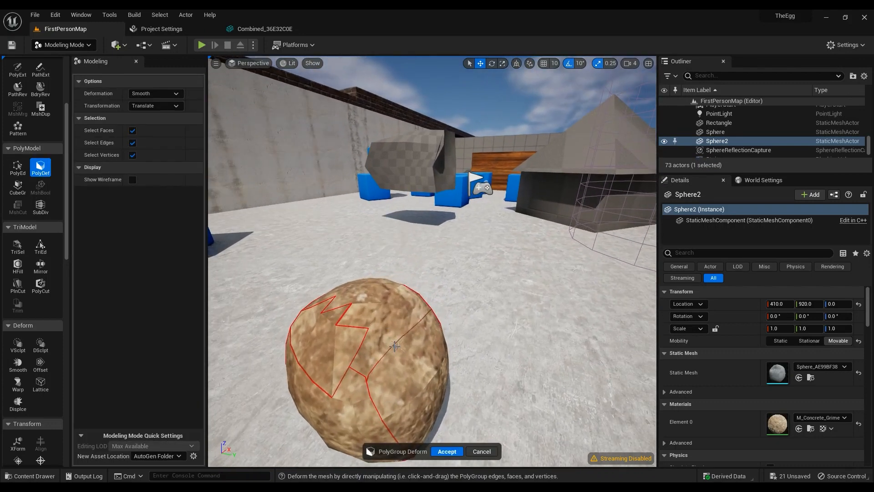
left_click_drag(394, 346, 391, 364)
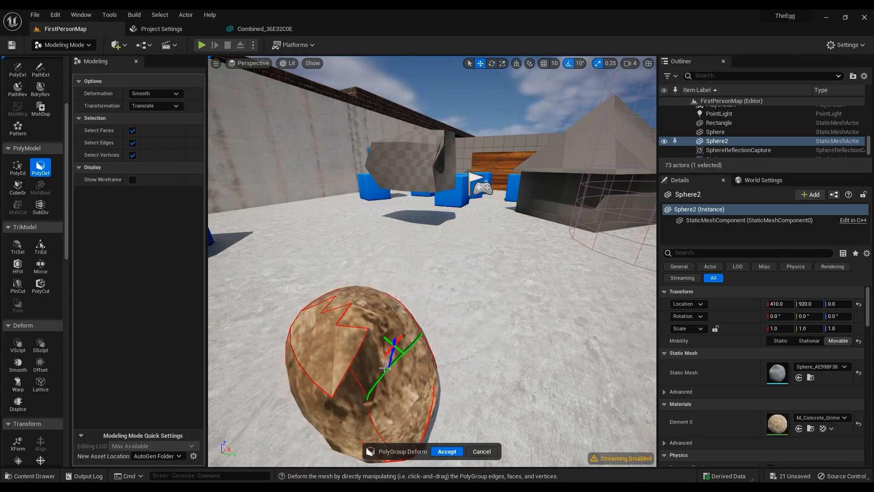
right_click_drag(391, 364, 413, 325)
left_click_drag(414, 324, 378, 325)
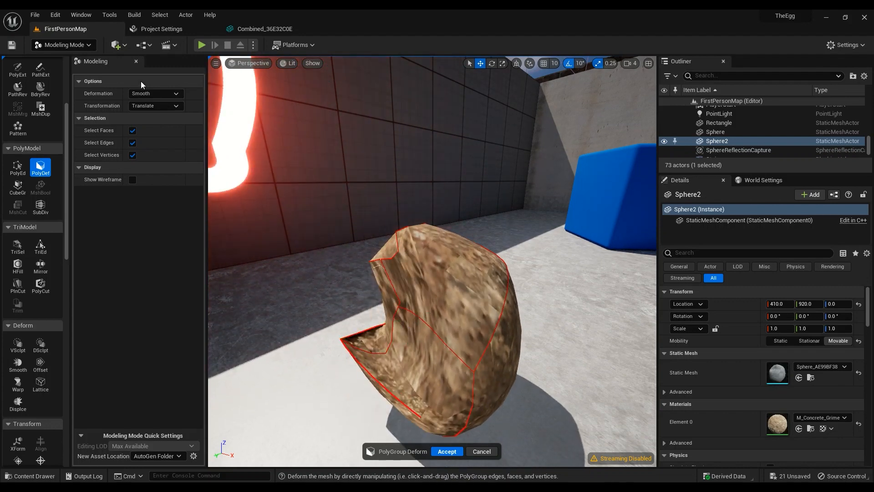
- Try rotating part of Sphere2 with PolyGroup Deform using Linear deformation and the Rotate transformation, and discard all the deformation
left_click(152, 105)
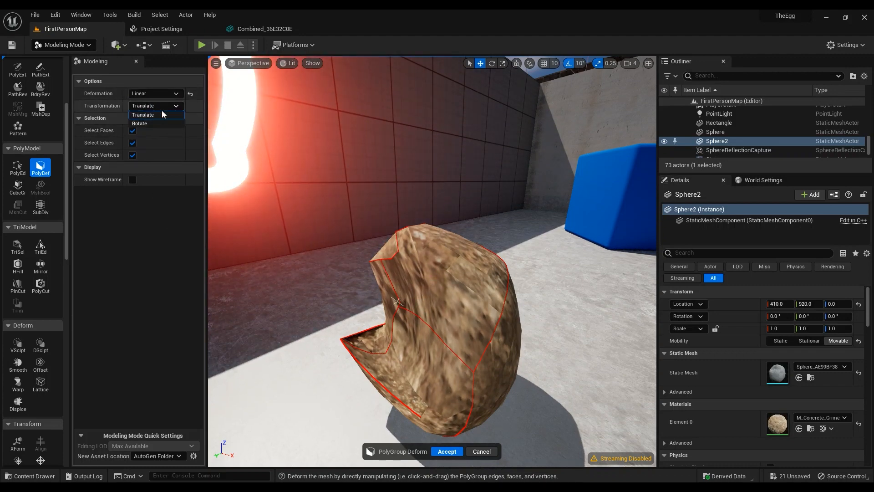
left_click(140, 123)
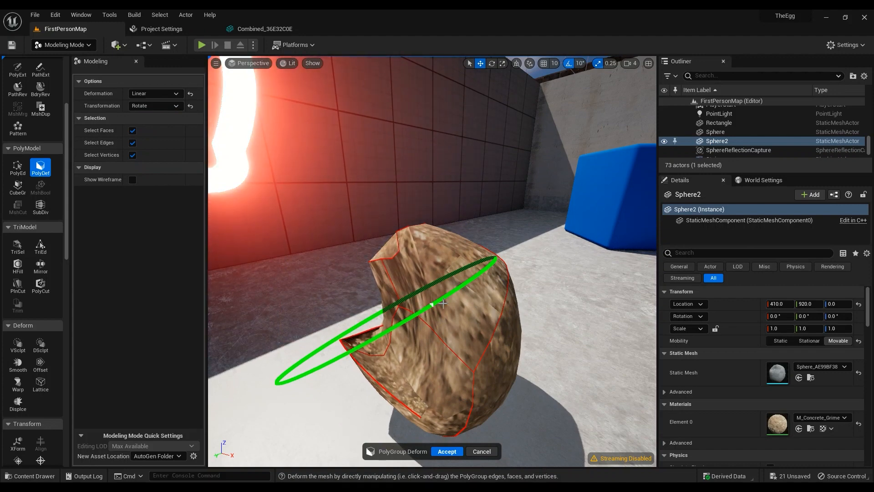
left_click_drag(442, 303, 428, 320)
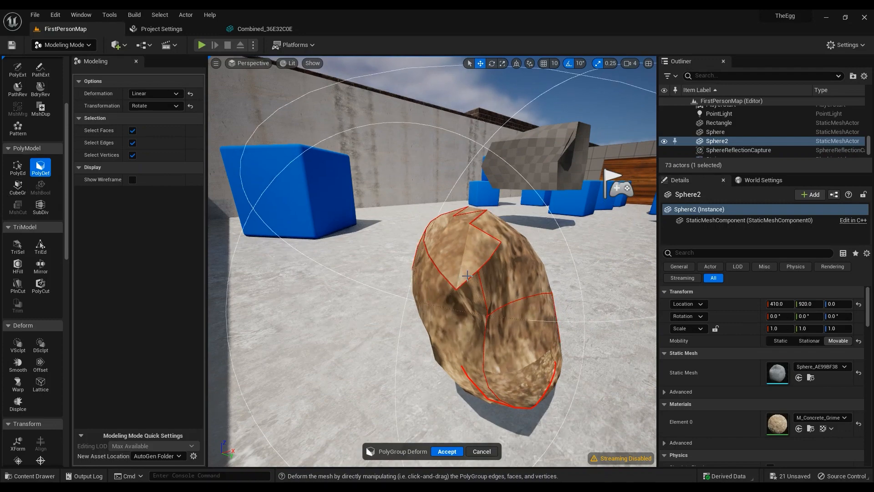
left_click(480, 450)
right_click_drag(490, 285, 423, 287)
left_click(21, 191)
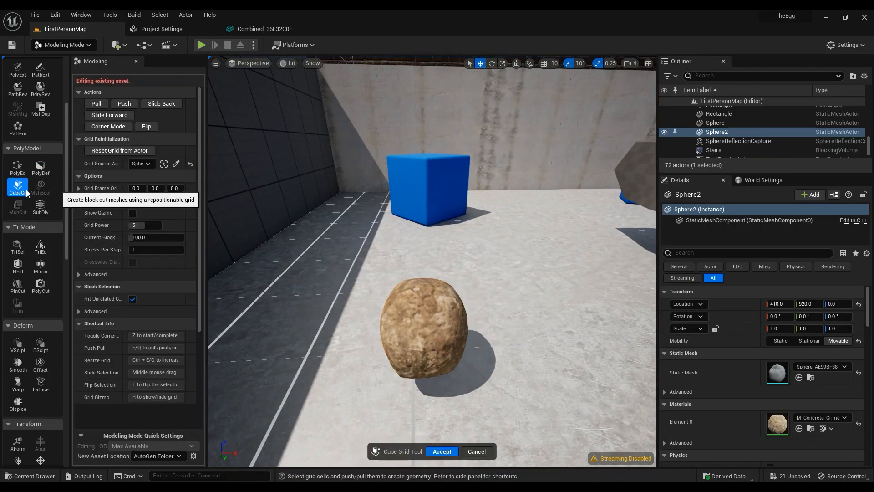
left_click(41, 167)
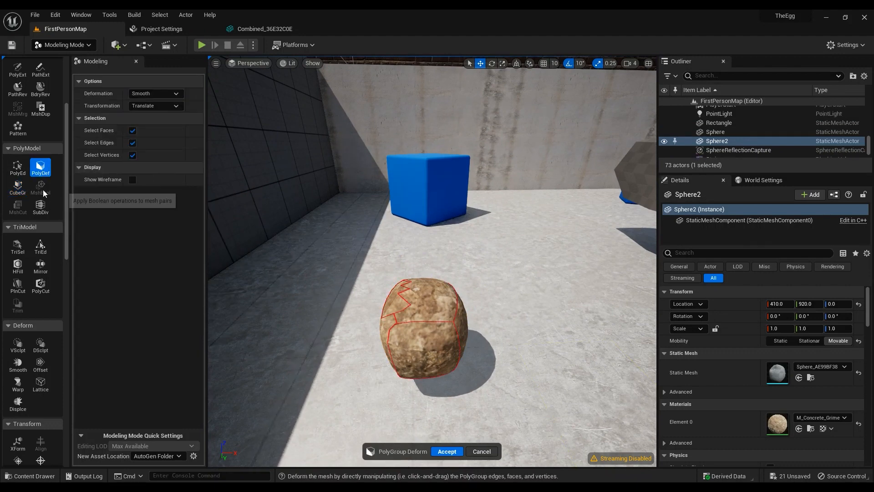
left_click_drag(422, 316, 469, 318, "alt")
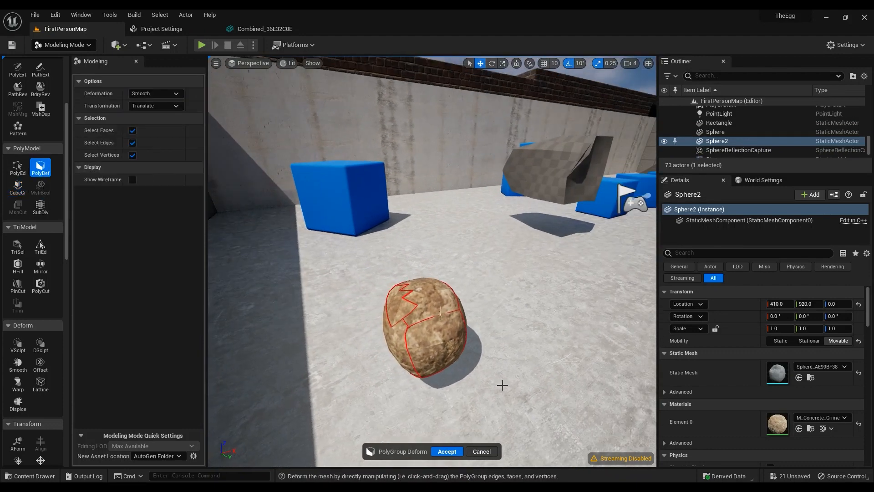
left_click(482, 451)
left_click_drag(376, 311, 519, 335, "alt")
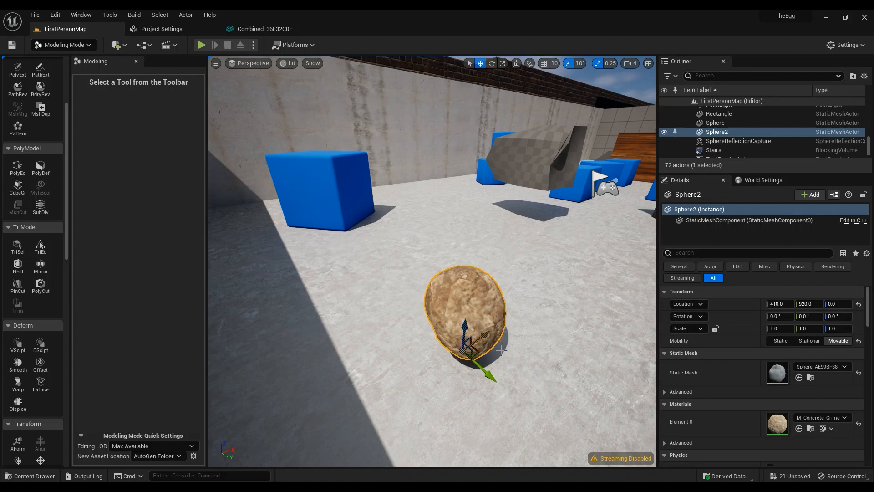
- Preview subtracting the blue chamfer cube from Sphere2 with Mesh Boolean set to Difference A - B, moving the cube into the sphere and away
left_click(335, 201, "ctrl")
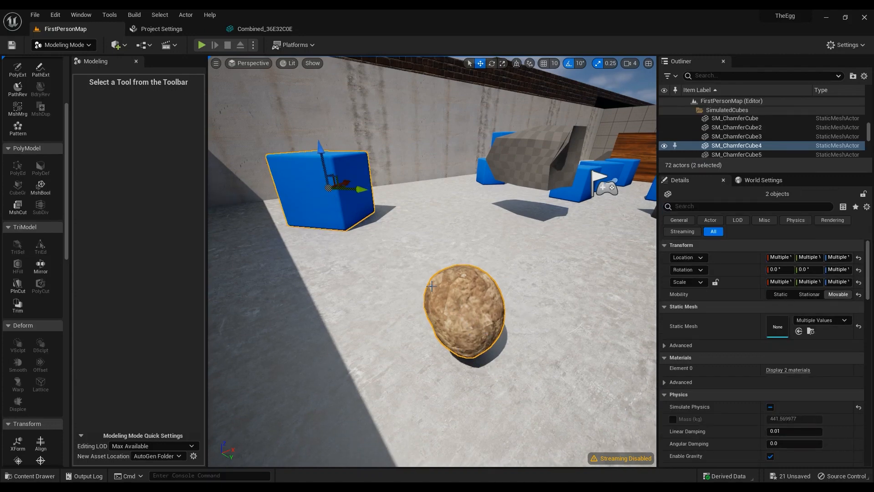
left_click(40, 187)
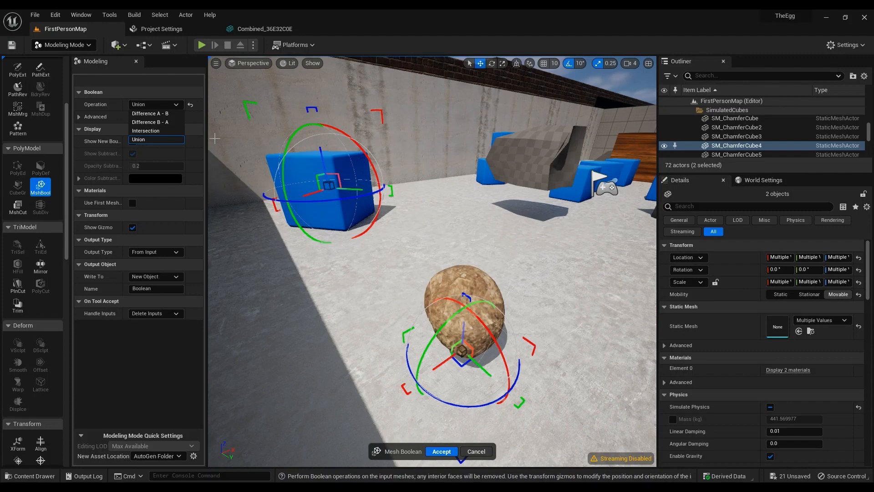
left_click(160, 115)
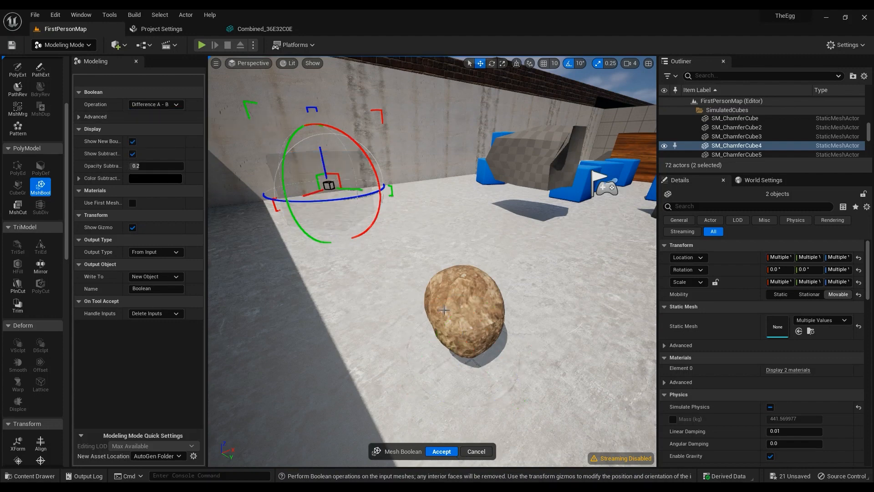
left_click_drag(352, 192, 474, 201)
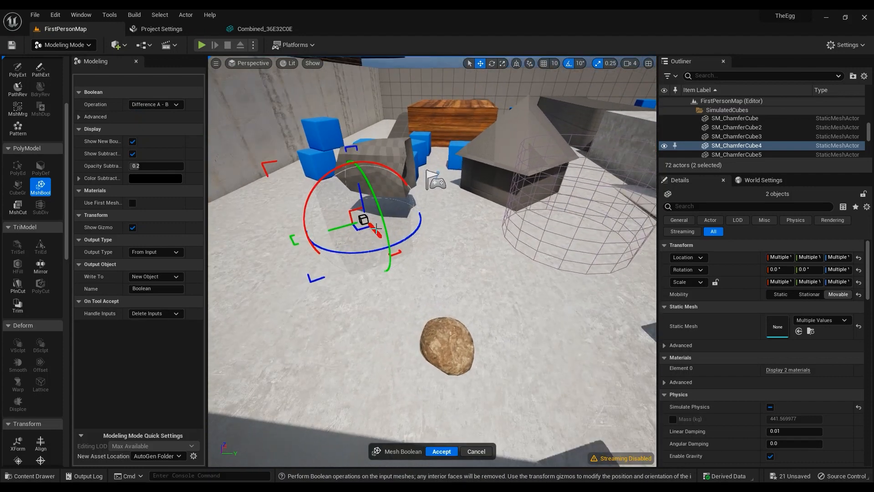
left_click_drag(377, 228, 433, 333)
right_click_drag(432, 333, 359, 273)
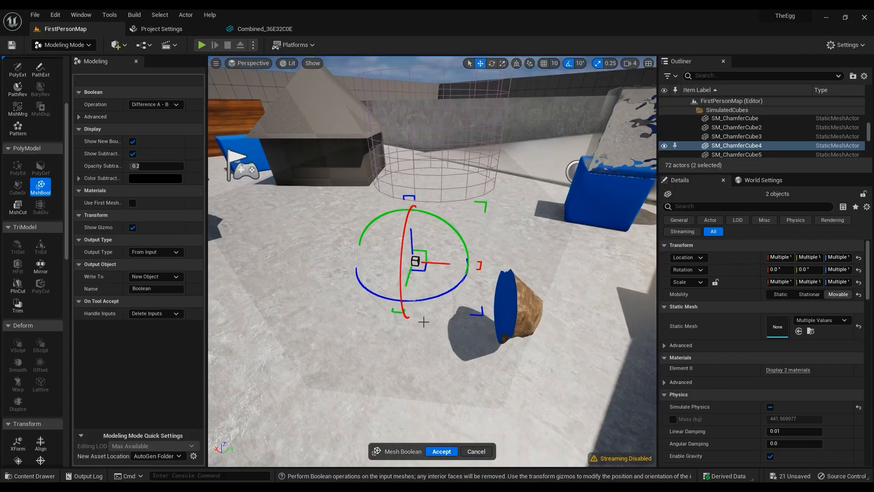
left_click_drag(416, 255, 333, 257)
- Switch the boolean preview to Difference B - A and move Sphere2 into the cube's side to carve it
left_click(157, 104)
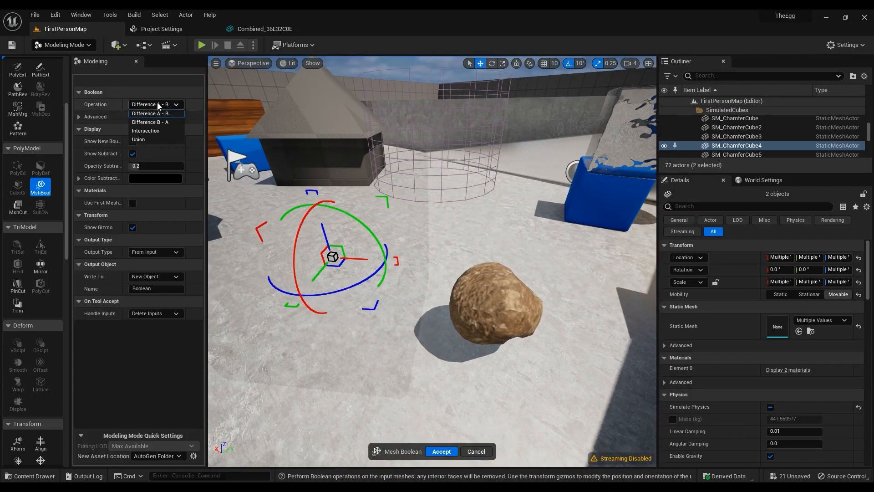
left_click(155, 121)
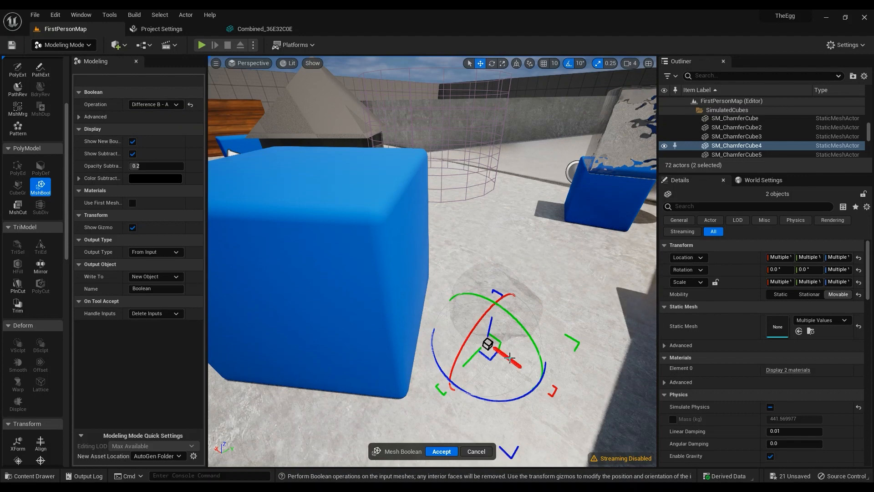
left_click_drag(510, 358, 456, 332)
right_click_drag(487, 322, 501, 322)
left_click_drag(527, 385, 468, 382)
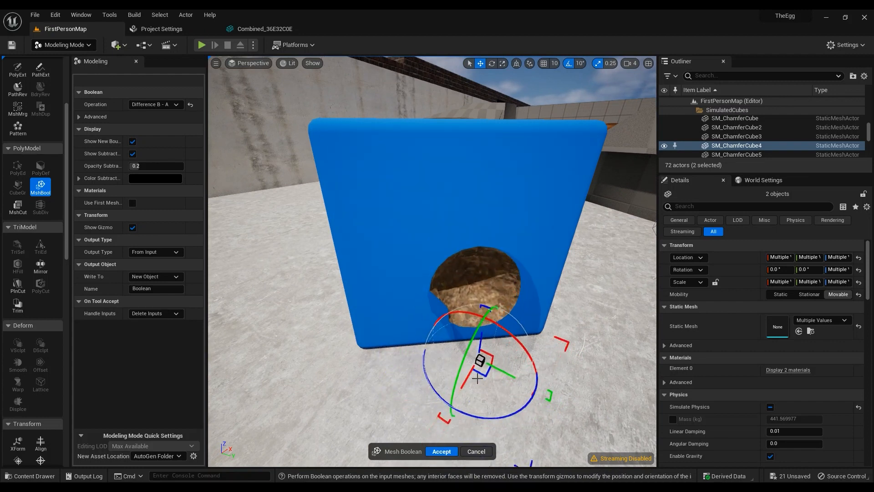
- Preview the Intersection of Sphere2 and the blue cube, and shift the sphere slightly against the cube
left_click(155, 104)
left_click(148, 129)
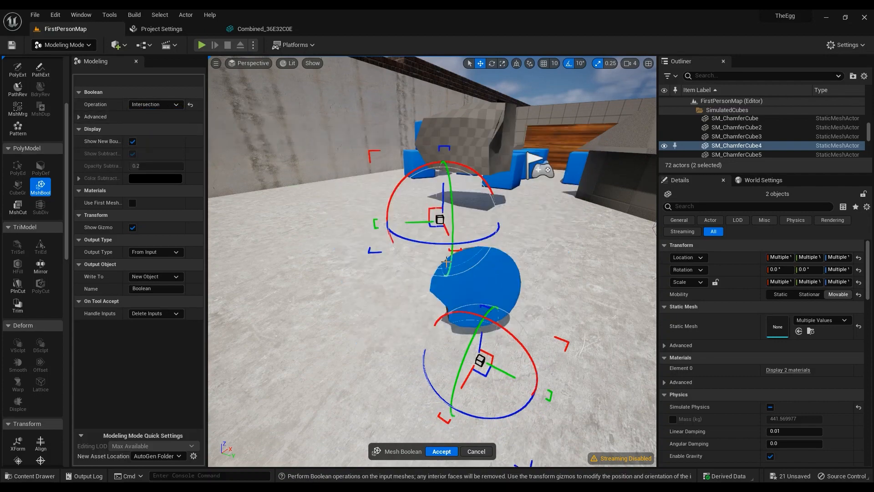
right_click_drag(446, 262, 499, 299)
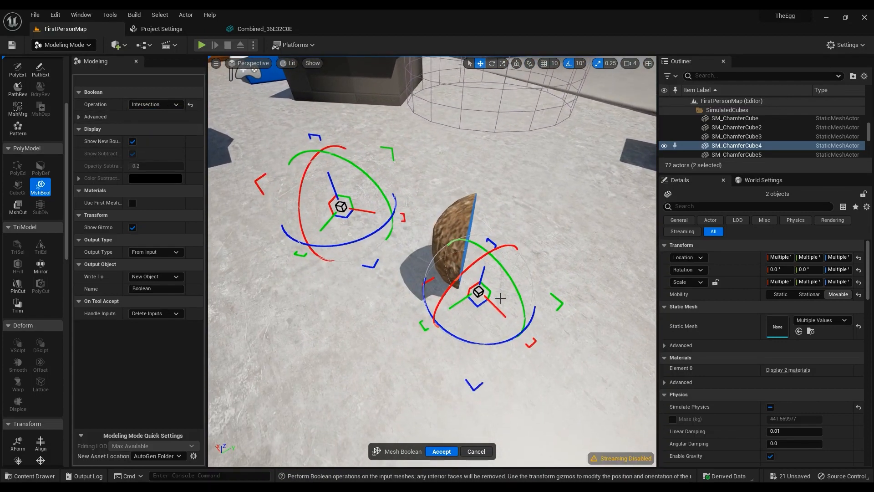
mouse_move(501, 313)
left_mouse_down()
mouse_move(486, 301)
mouse_move(514, 319)
mouse_move(495, 299)
left_mouse_up()
- Preview the Union of Sphere2 and the blue cube inside and out, pull the sphere away from the cube, and cancel the boolean
left_click(153, 104)
left_click(150, 140)
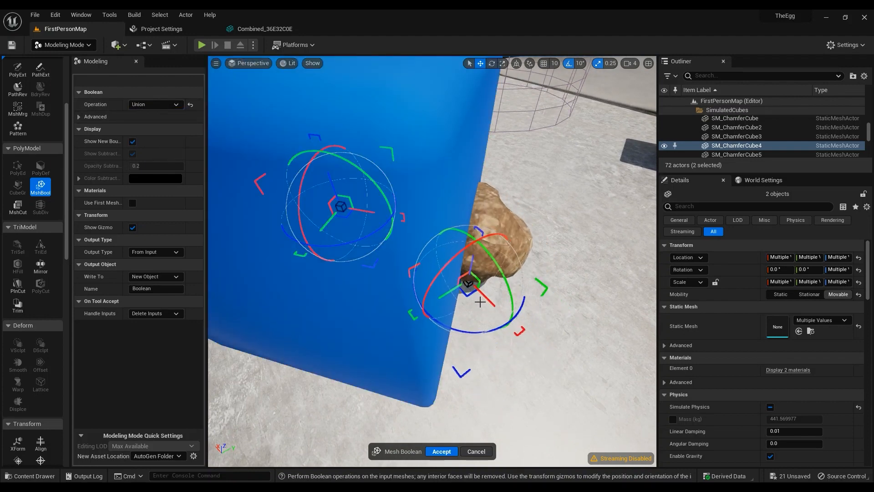
key("w")
right_click_drag(494, 299, 476, 283)
key("s")
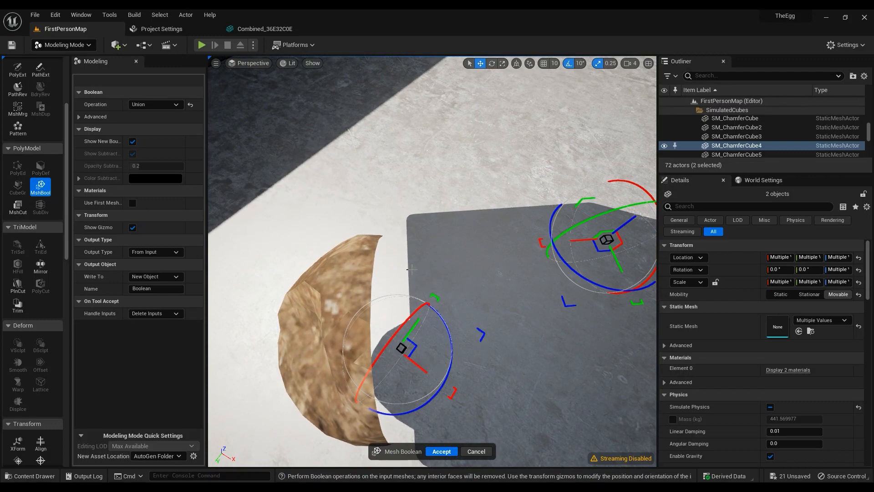
right_click_drag(399, 277, 399, 277)
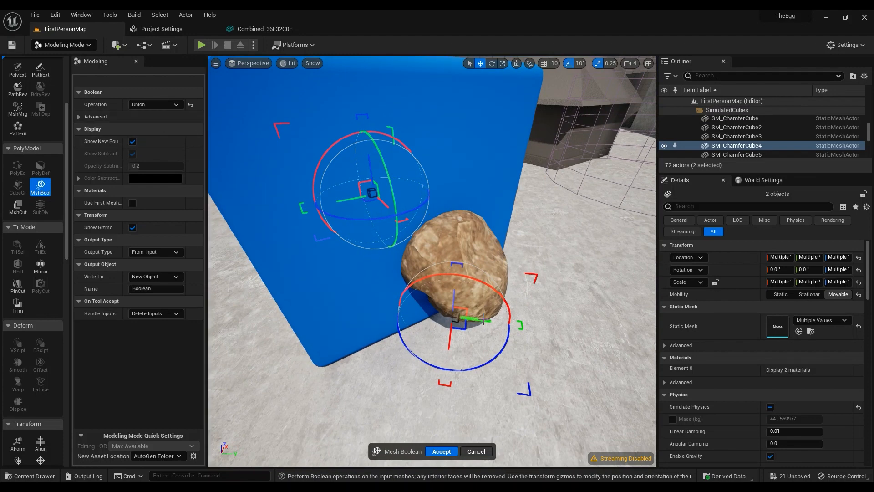
left_click_drag(484, 320, 600, 335)
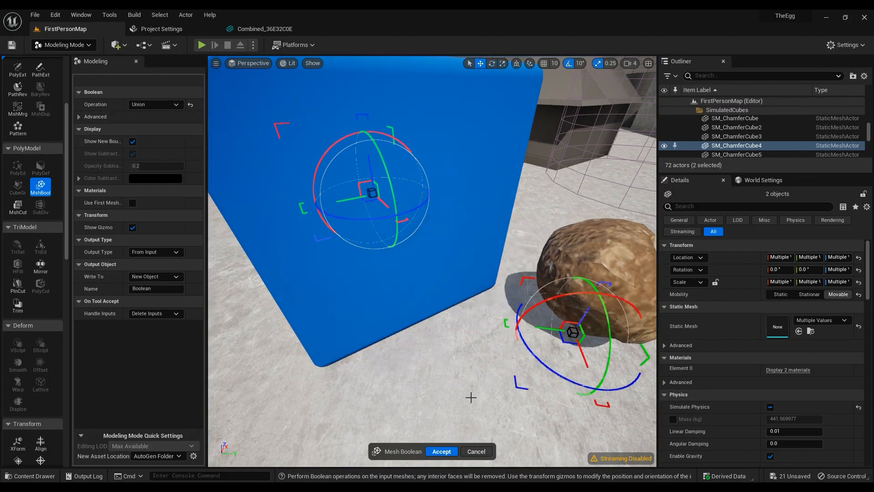
left_click(476, 452)
right_click_drag(440, 287, 207, 250)
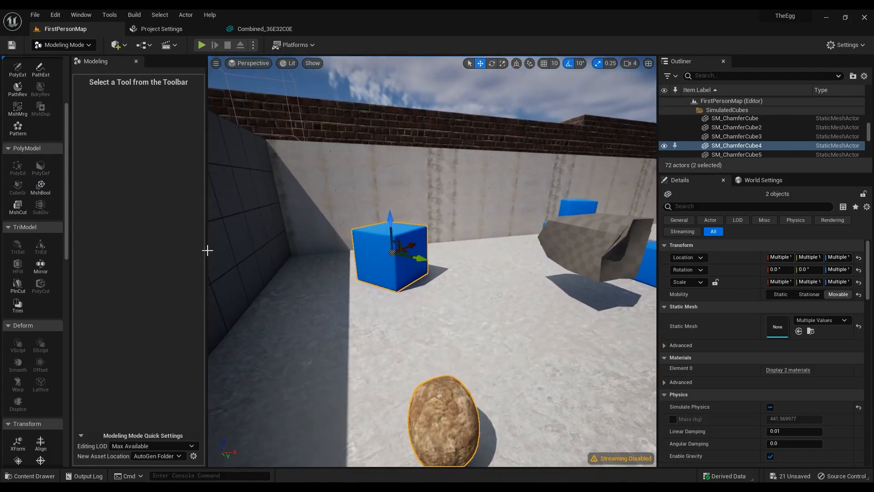
left_click(41, 187)
left_click(163, 105)
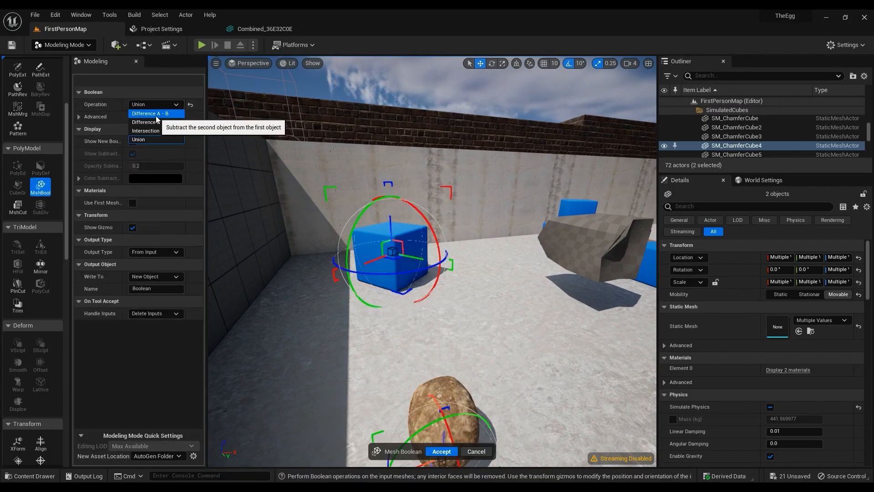
left_click(475, 450)
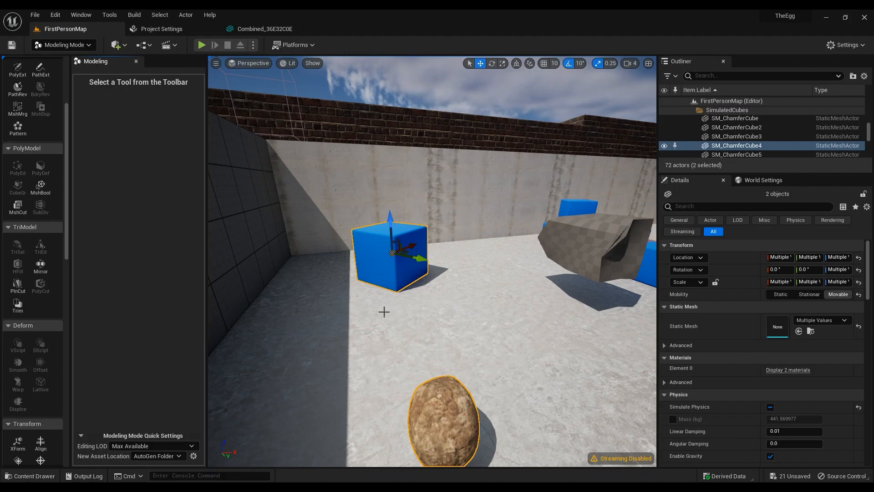
- Try cutting Sphere2 with the blue cube using Cut With Mesh, repositioning the meshes so they overlap, and cancel the cut
left_click(18, 207)
right_click_drag(403, 272, 377, 292)
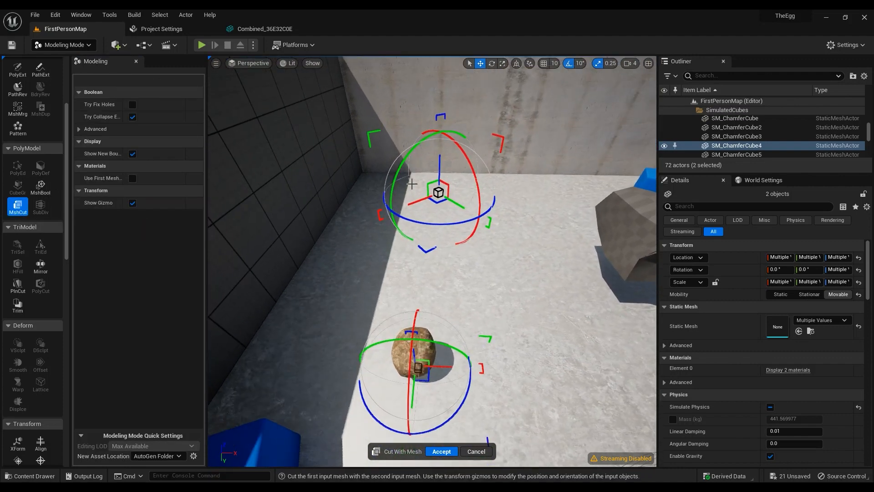
left_click_drag(326, 259, 367, 331)
right_click_drag(366, 332, 375, 305)
mouse_move(457, 255)
right_mouse_down()
mouse_move(455, 261)
mouse_move(458, 245)
right_mouse_up()
left_click_drag(457, 245, 466, 245)
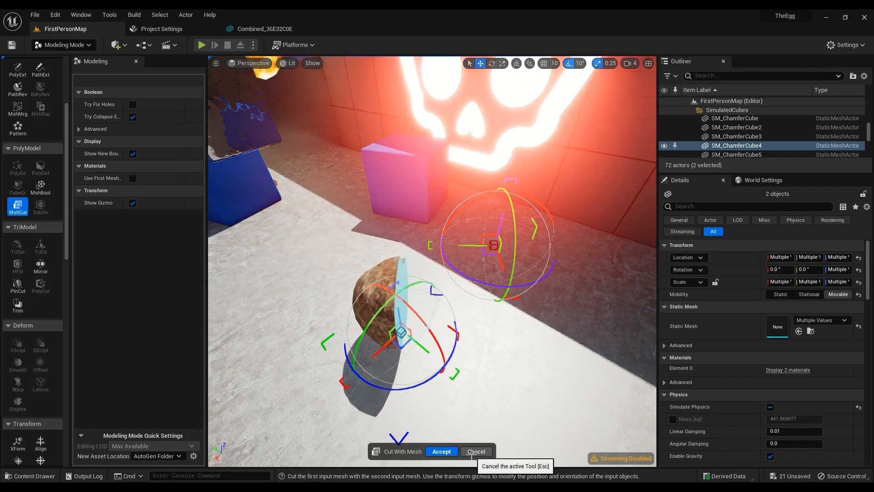
left_click(476, 451)
- Examine the mesh density of Sphere2 alone in Wireframe view, and return the viewport to Lit
right_click_drag(388, 273, 470, 307)
left_click(533, 392)
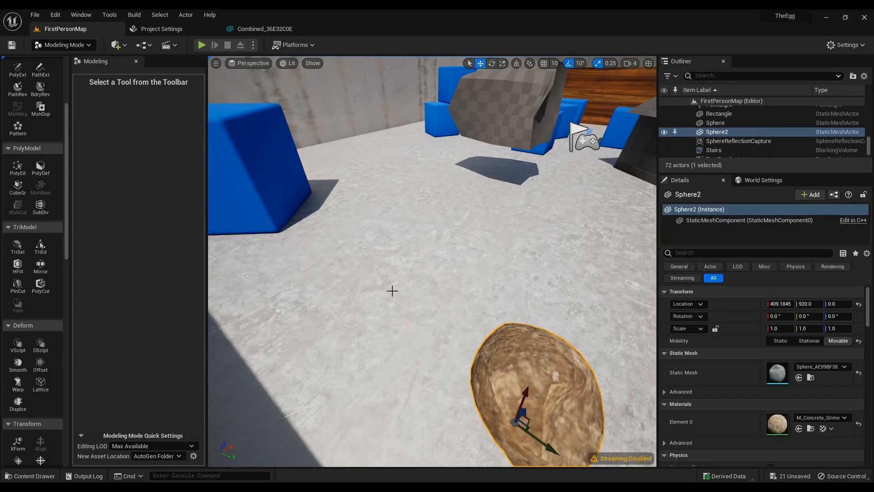
key("f")
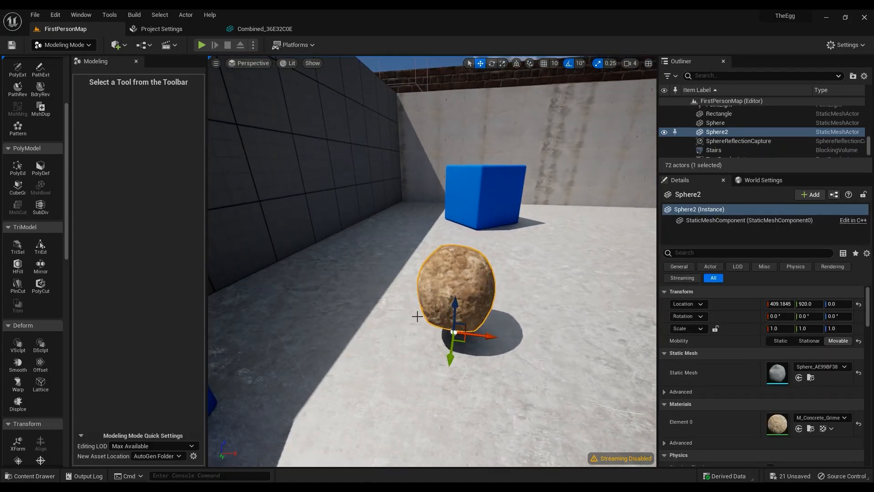
left_click(286, 62)
left_click(303, 109)
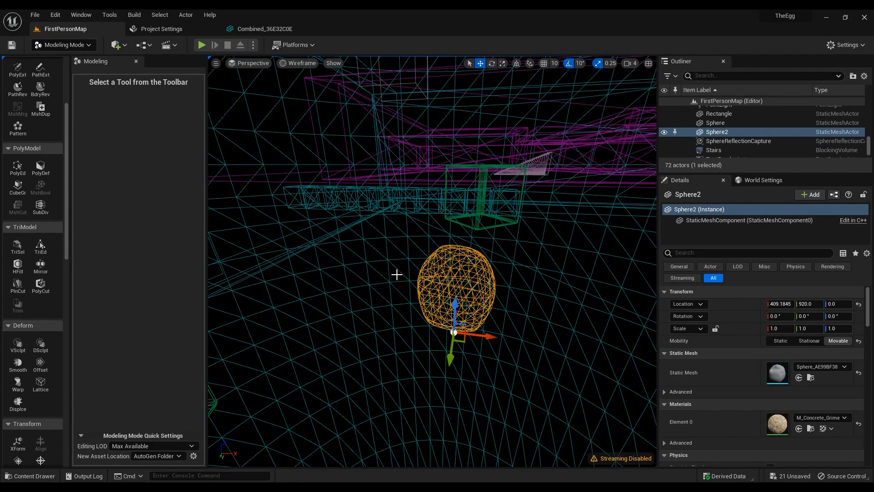
right_click_drag(405, 264, 615, 271)
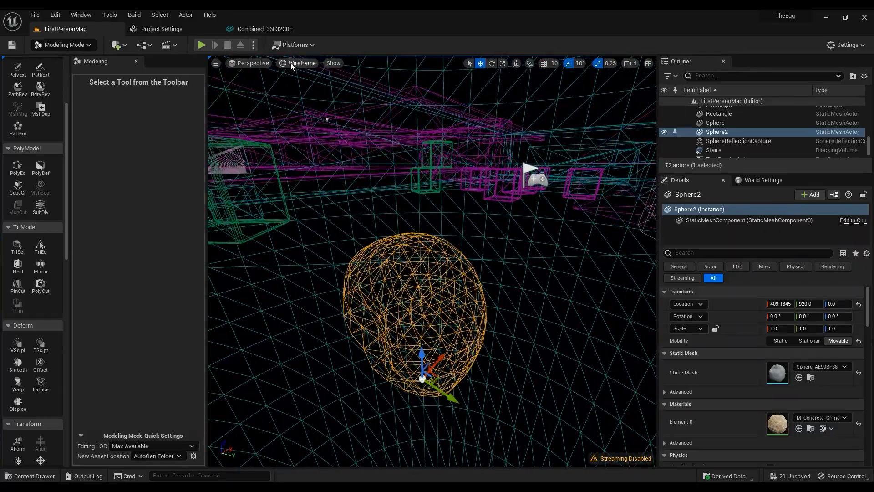
left_click(298, 62)
left_click(300, 88)
- Subdivide Sphere2 with the Loop scheme, comparing subdivision level 1 with level 5, and accept the mesh at level 5
left_click(40, 206)
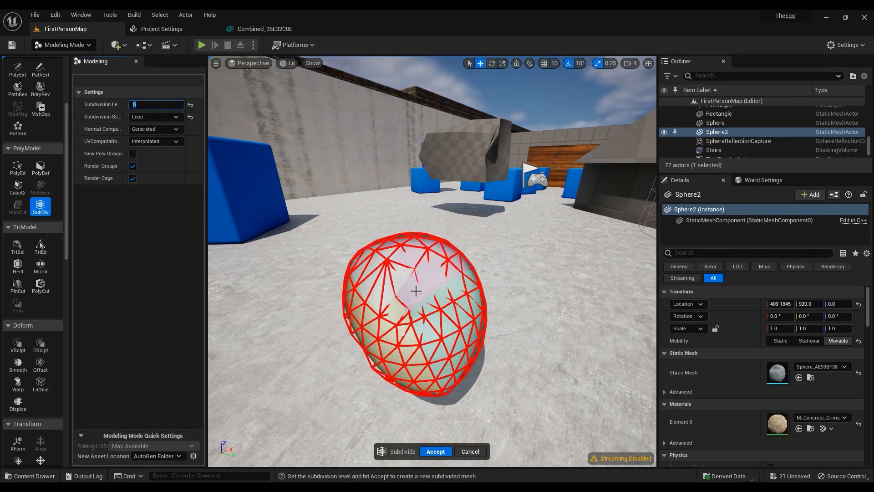
right_click_drag(415, 290, 403, 305)
key("w")
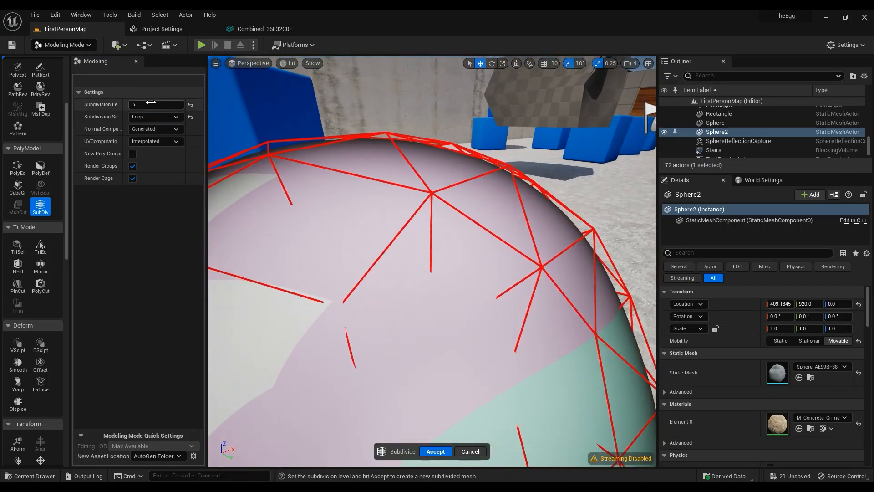
type("1")
key("Return")
right_click_drag(267, 201, 259, 210)
type("5")
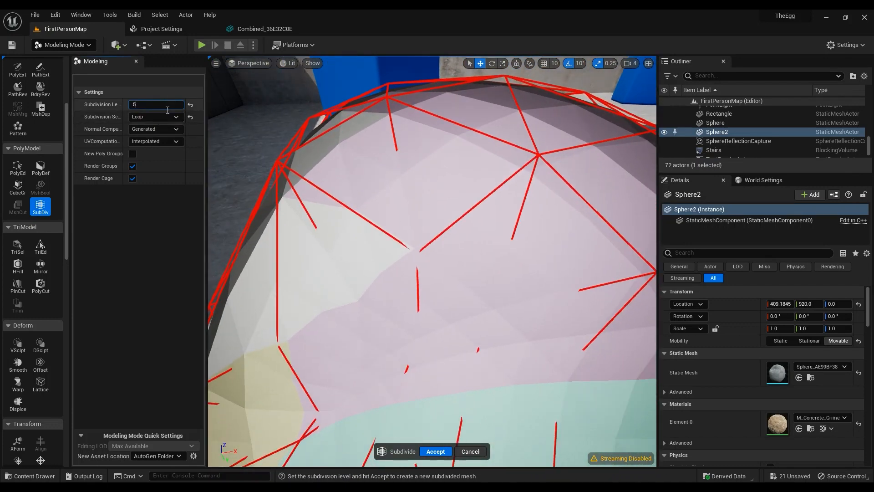
key("Return")
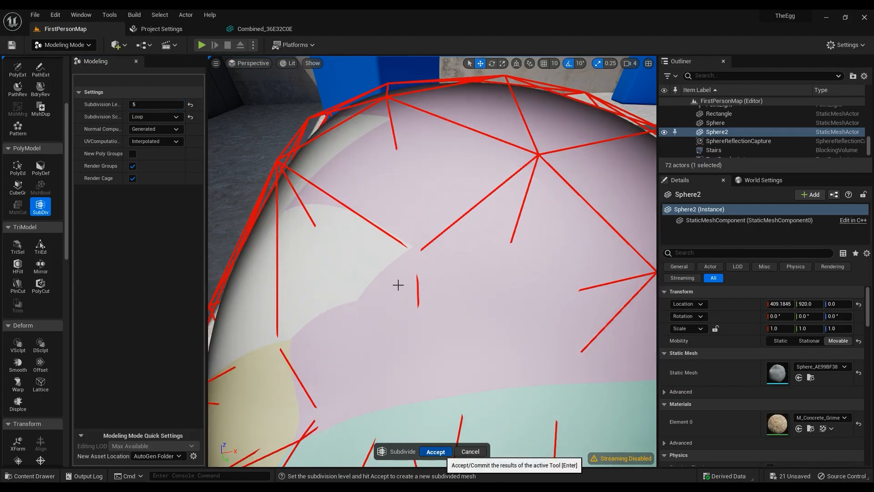
left_click(438, 451)
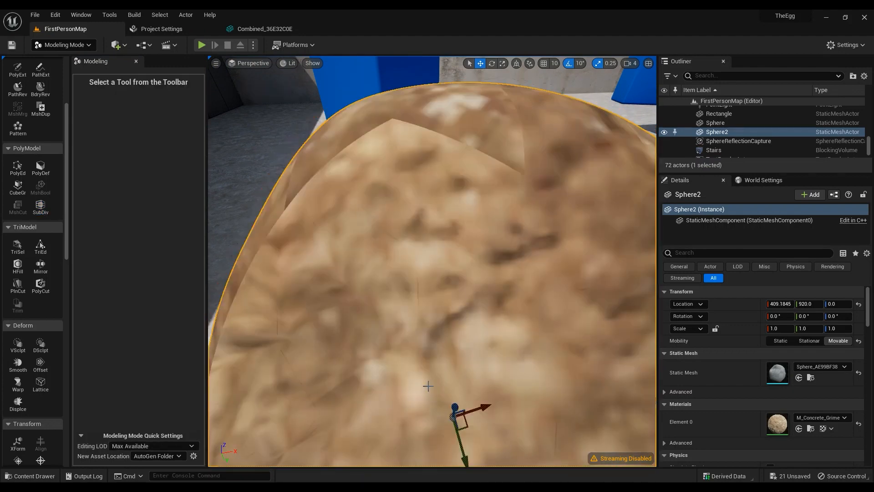
- Examine the subdivided sphere's mesh density in Wireframe view, and return the viewport to Lit
key("s")
right_click_drag(428, 385, 505, 344)
left_click(290, 69)
left_click(288, 63)
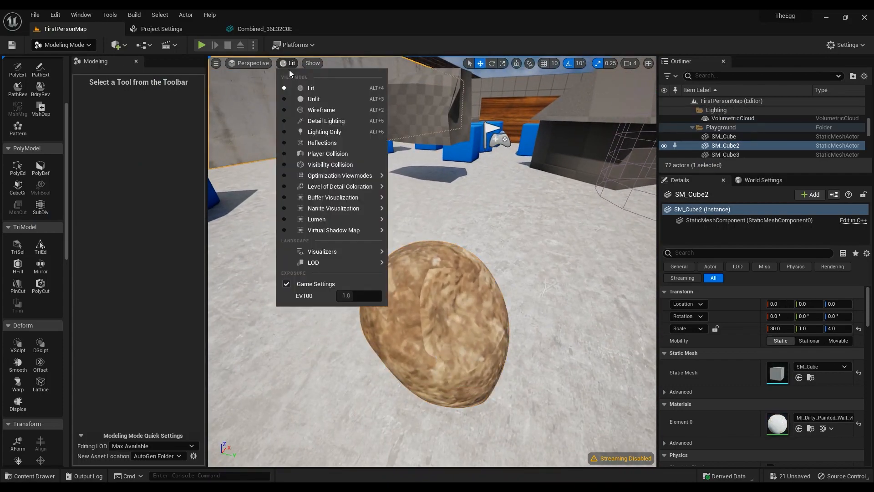
left_click(314, 110)
mouse_move(401, 233)
right_mouse_down()
mouse_move(424, 230)
mouse_move(403, 225)
right_mouse_up()
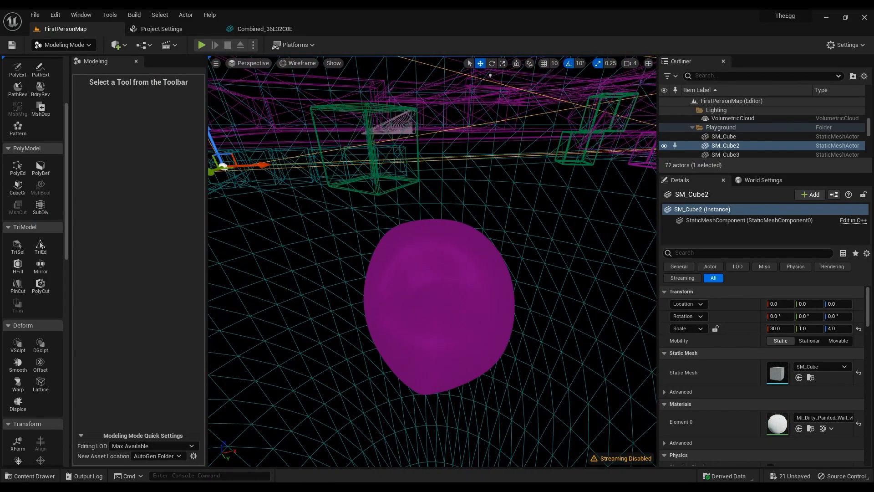
left_click(299, 65)
left_click(313, 88)
- Open Sphere2's static mesh asset to check its triangle and vertex statistics, and return to the level
left_click(437, 300)
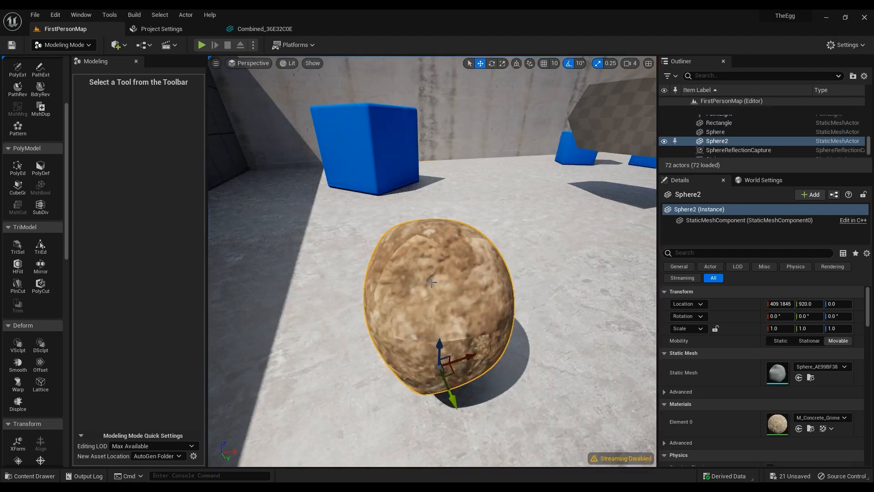
double_click(777, 372)
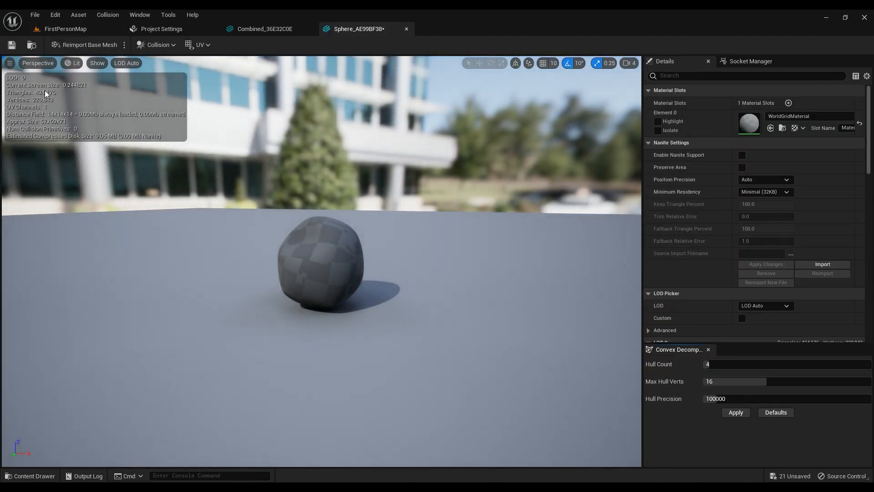
right_click_drag(281, 203, 270, 193)
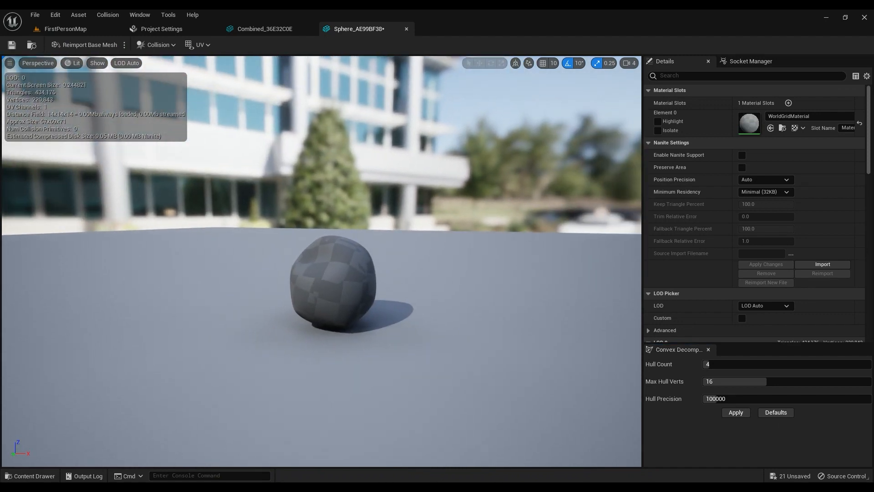
left_click(57, 31)
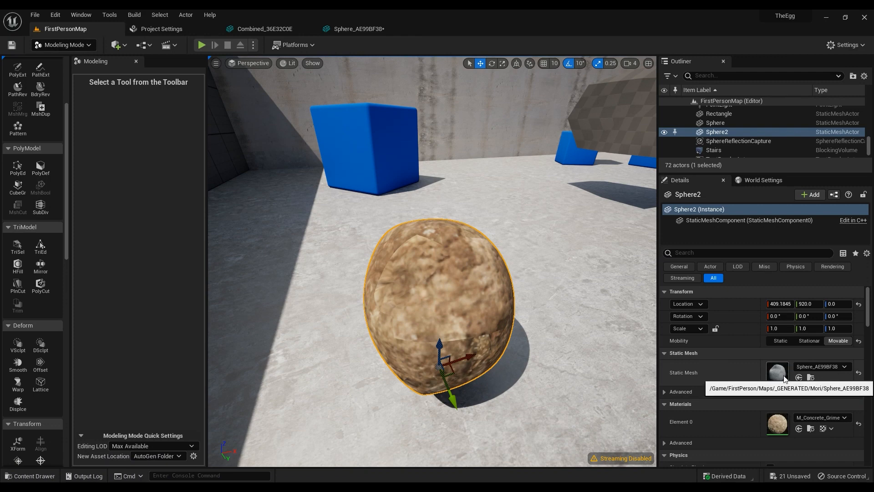
- Enable Nanite support on the sphere's static mesh with Keep Triangle Percent at 9.999999, and save the asset
left_click(350, 29)
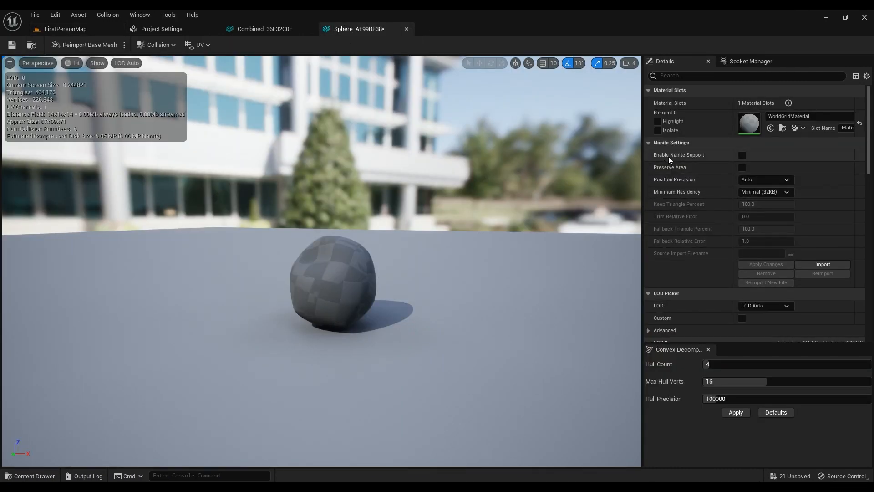
left_click(742, 155)
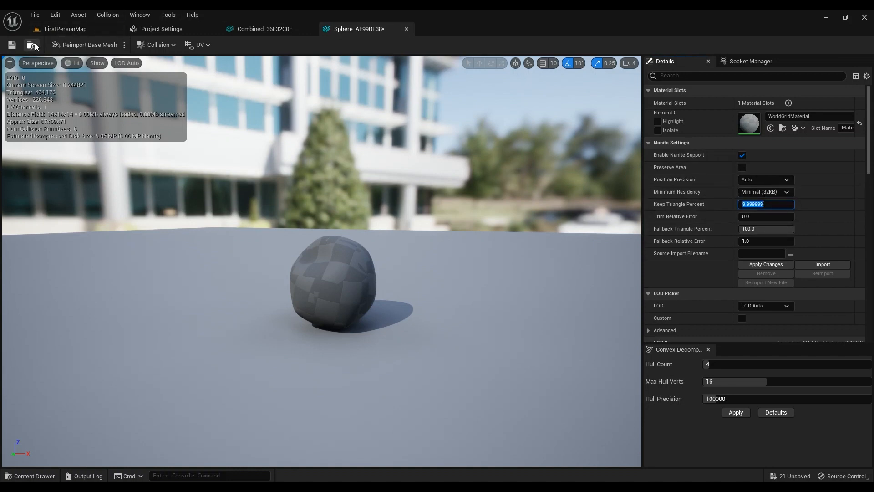
left_click(15, 47)
left_click(65, 26)
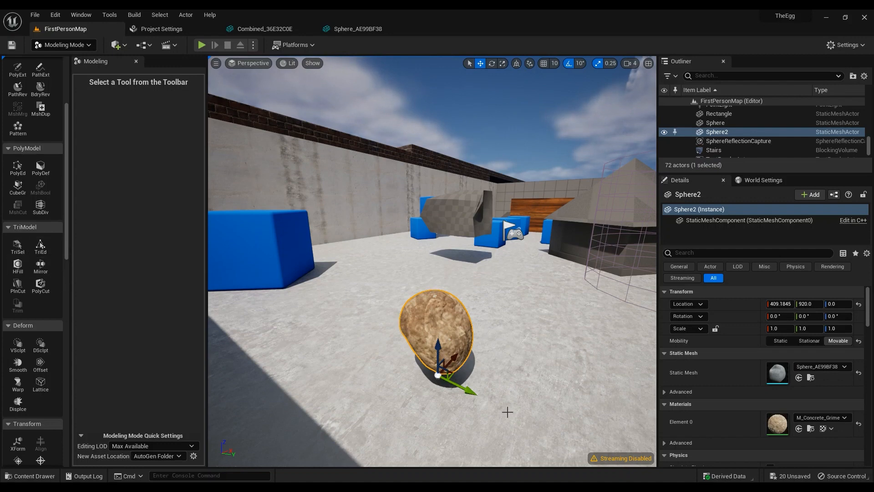
right_click_drag(414, 291, 396, 295)
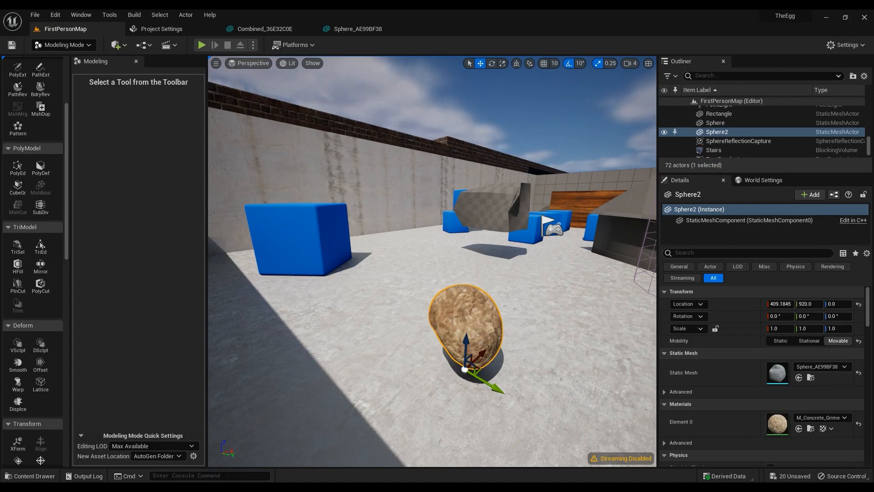
- Start Triangle Edit on the blue cube SM_ChamferCube4 and raise one of its top-face triangles
left_click(304, 242)
right_click_drag(304, 241, 269, 274)
key("w")
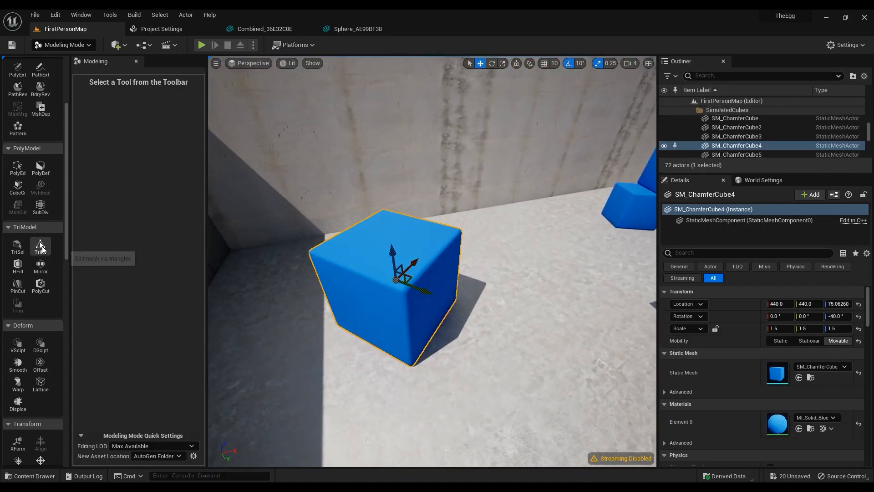
left_click(42, 248)
left_click(384, 258)
key("w")
right_click_drag(414, 225, 401, 225)
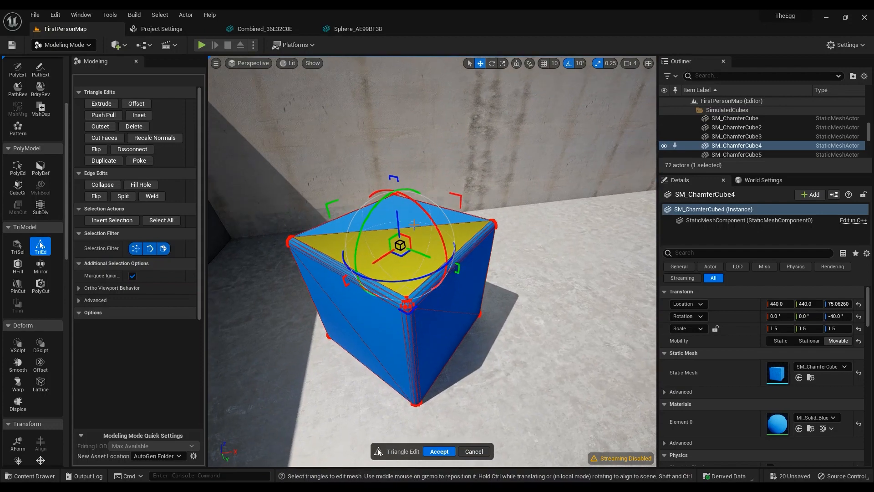
left_click_drag(398, 222, 397, 197)
- Move the adjacent triangle on the cube's top face upward in Triangle Edit
key("d")
right_click_drag(396, 197, 309, 236)
key("e")
left_click(482, 225)
right_click_drag(482, 256, 469, 205)
key("w")
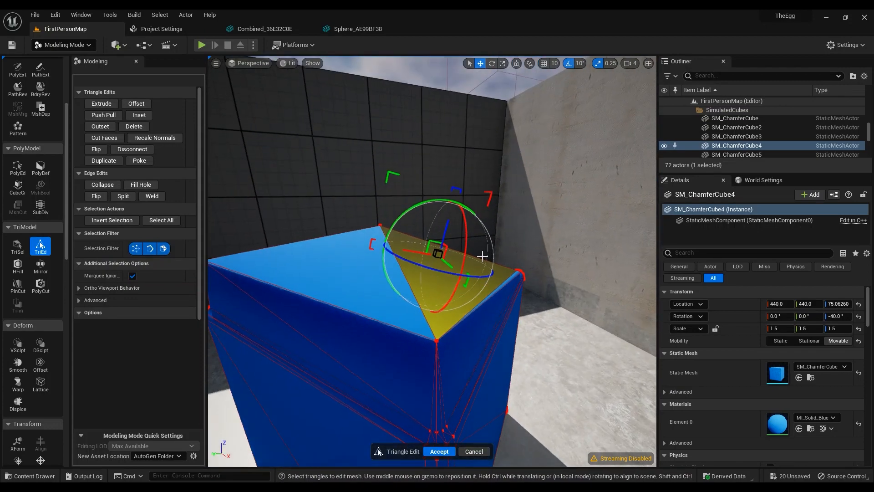
left_click_drag(482, 256, 425, 253)
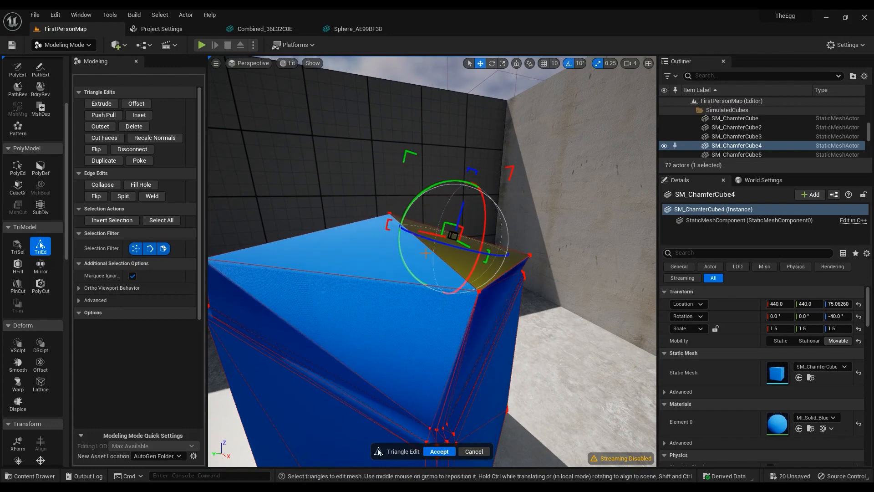
- Lower the diagonal edge between the cube's two top triangles, and shift the edge's near corner vertex upward
left_click(436, 255)
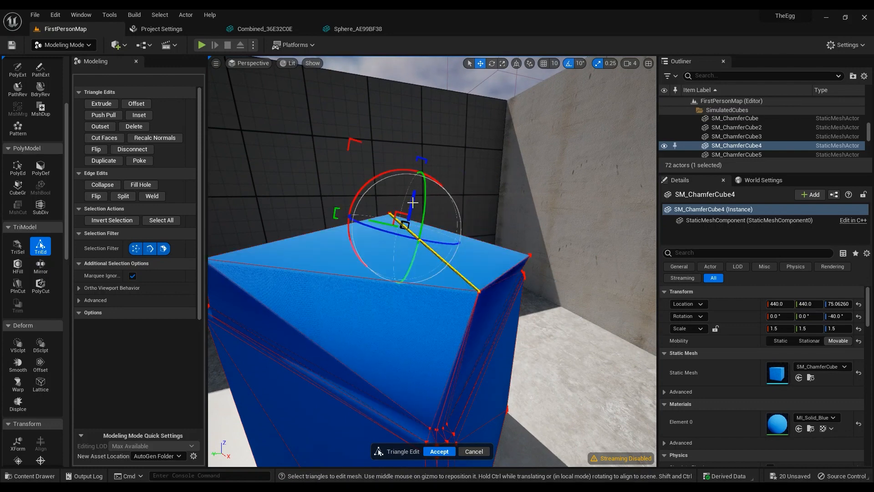
left_click_drag(413, 203, 401, 226)
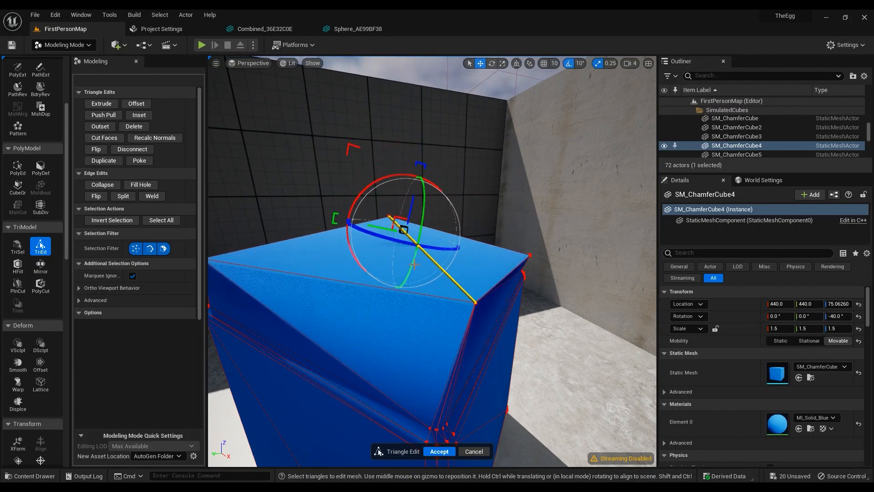
left_click(475, 303)
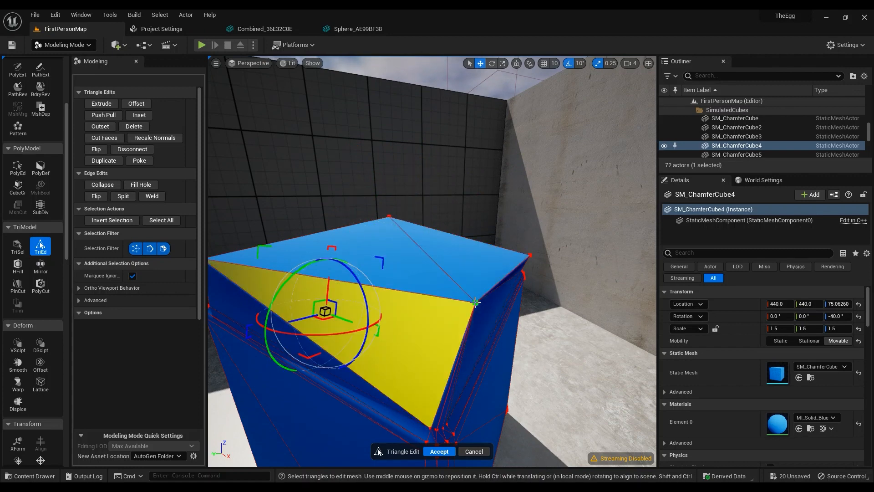
left_click(475, 303)
left_click_drag(472, 271, 473, 190)
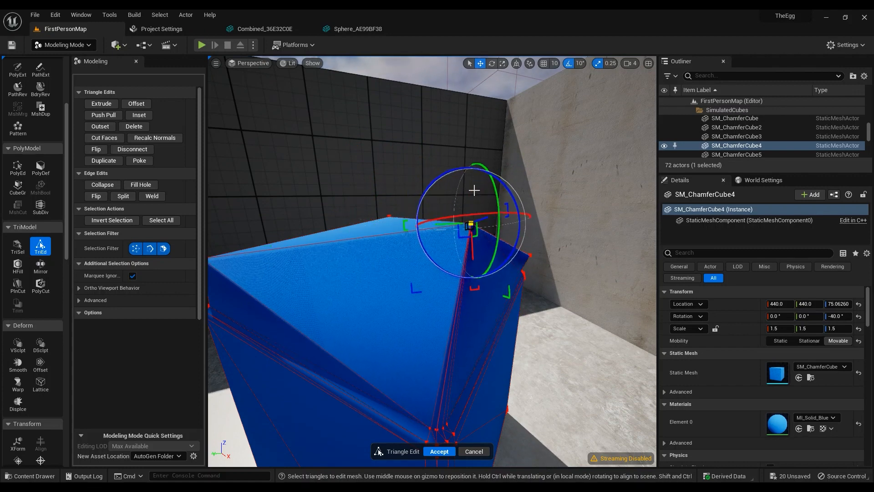
- Try Push Pull on a triangle at the top of the deformed cube, and cancel Triangle Edit
right_click_drag(458, 237, 514, 273)
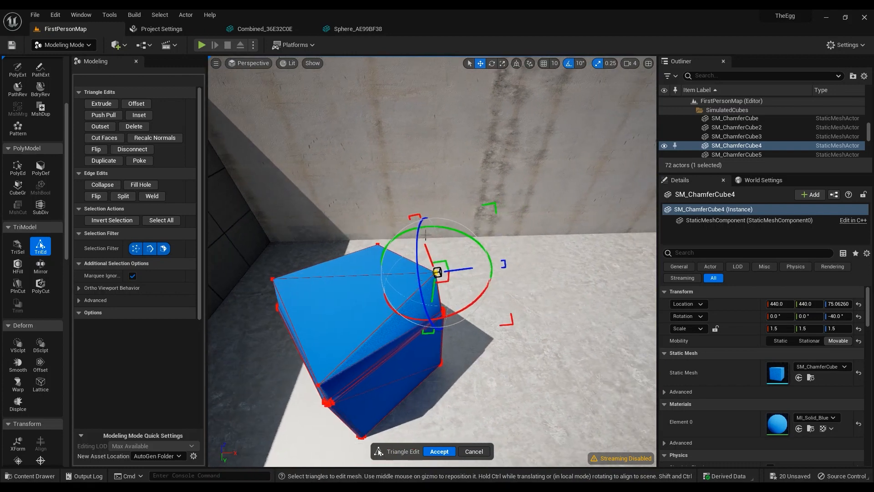
left_click(357, 296)
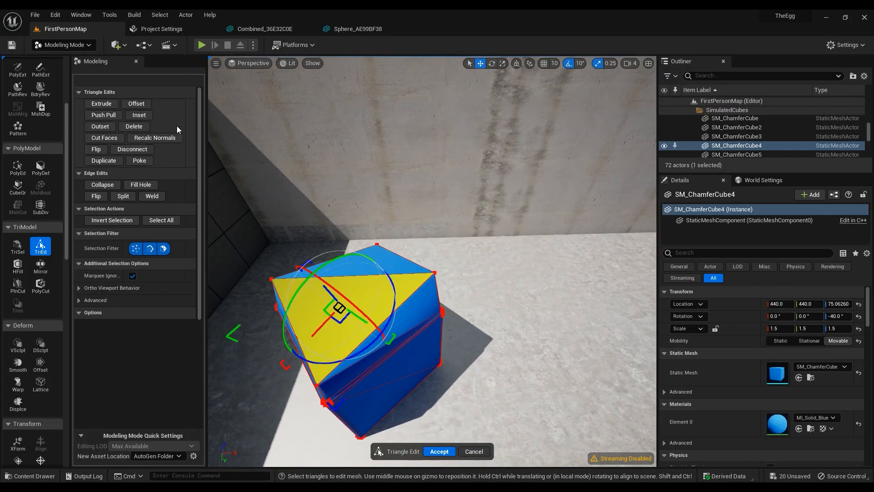
left_click(106, 115)
right_click(358, 318)
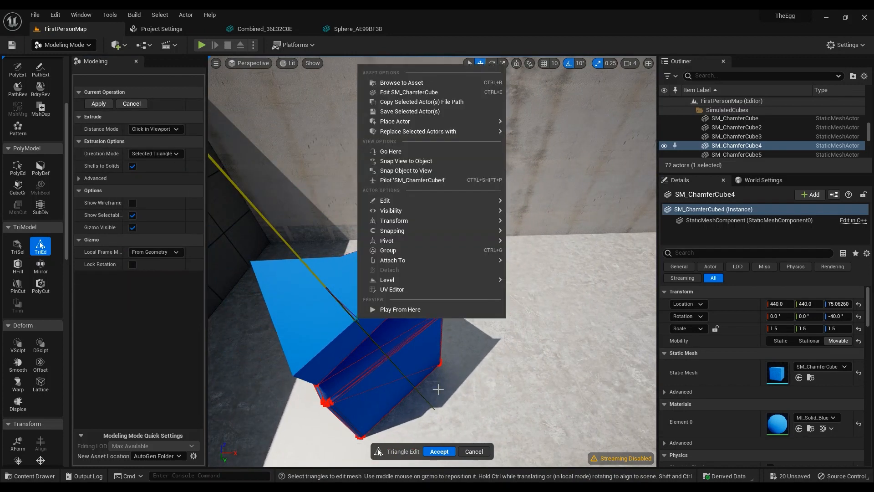
left_click(469, 451)
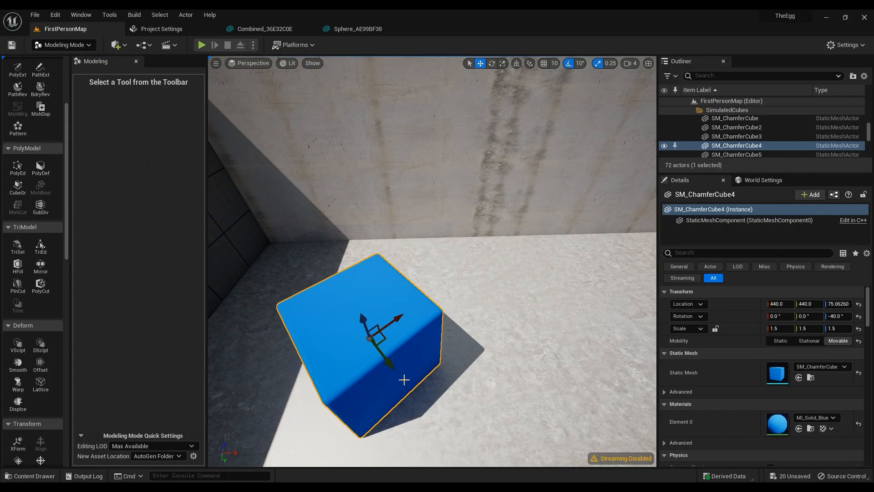
- In Triangle Edit, flip one top-face triangle of SM_ChamferCube4, inspect it from the other side, and delete it
left_click(40, 246)
left_click(348, 319)
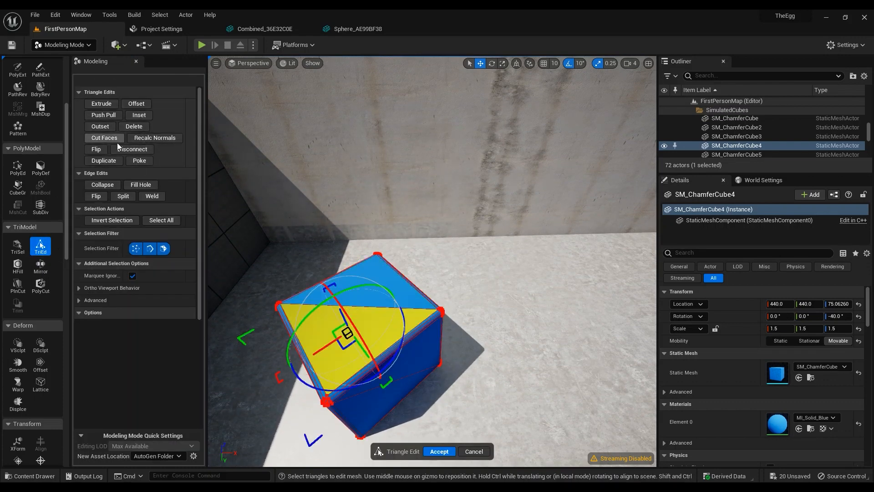
left_click(100, 150)
key("w")
right_click_drag(394, 329, 338, 269)
key("w")
key("s")
key("d")
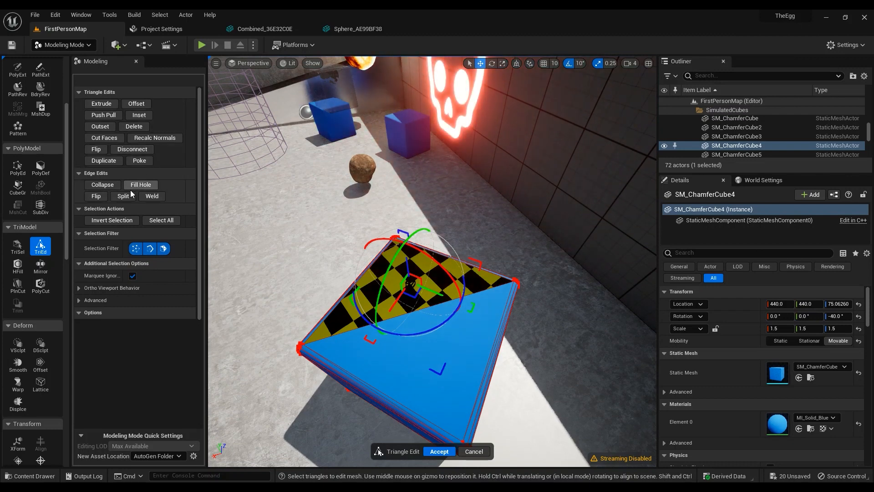
left_click(133, 127)
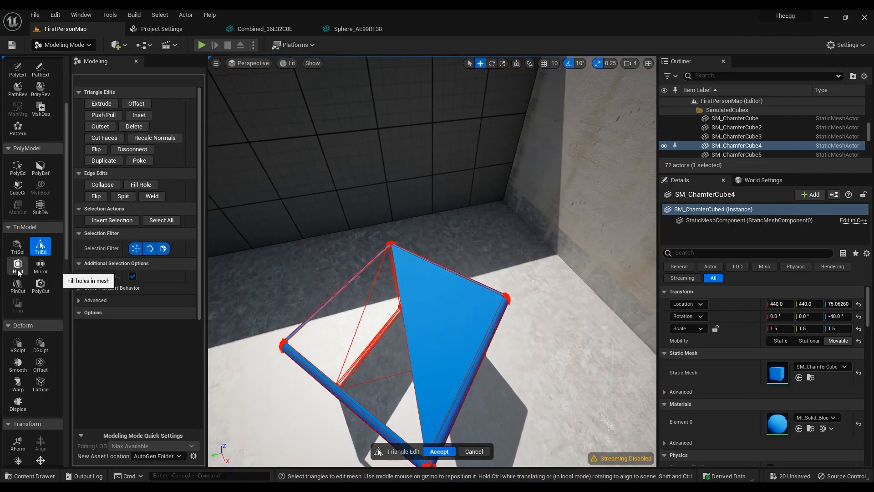
- Fill the triangular hole in the cube's top face using Fill Holes with the Minimal fill type, and accept
left_click(17, 266)
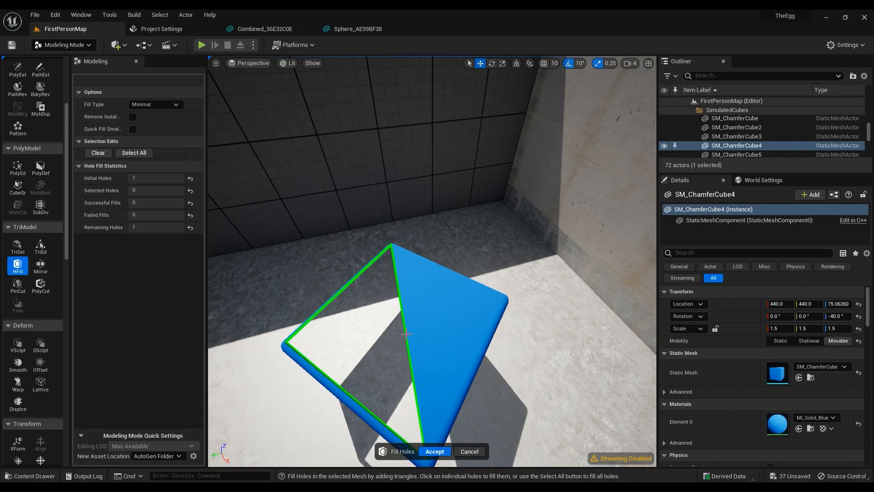
left_click(406, 334)
left_click(434, 451)
mouse_move(520, 353)
right_mouse_down()
mouse_move(505, 309)
mouse_move(501, 339)
mouse_move(510, 345)
right_mouse_up()
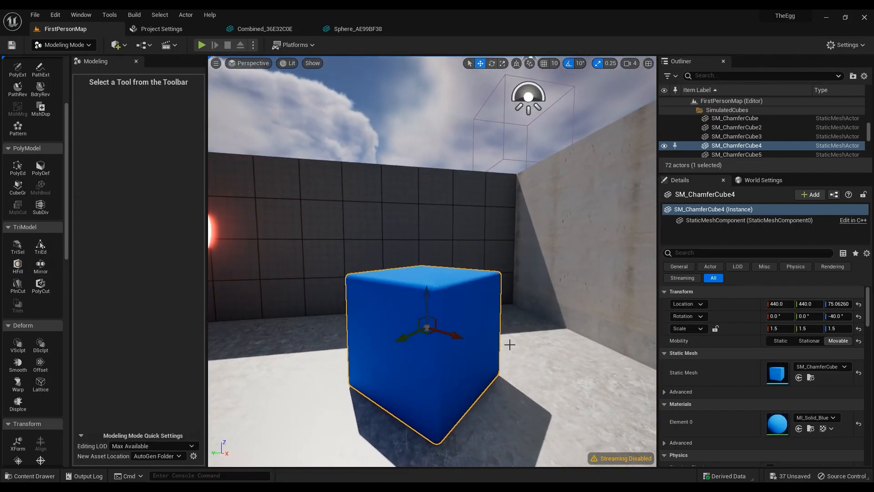
- Brush-select the triangles on a side face of the blue cube with Select Triangles
left_click(17, 245)
mouse_move(429, 312)
left_mouse_down()
mouse_move(406, 319)
mouse_move(379, 351)
left_mouse_up()
right_click_drag(411, 327, 455, 341)
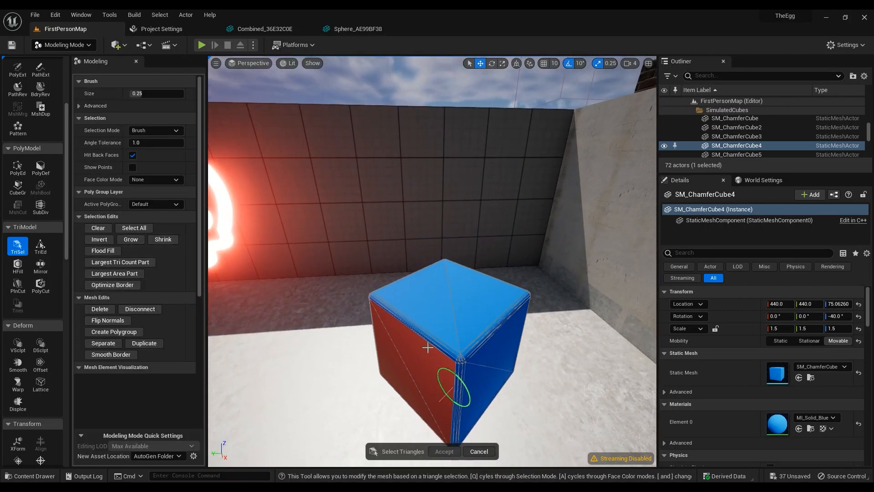
- Try raising a top-face triangle in Triangle Edit and brush-selecting the top face in Select Triangles, cancelling both tools
left_click(41, 246)
left_click(438, 311)
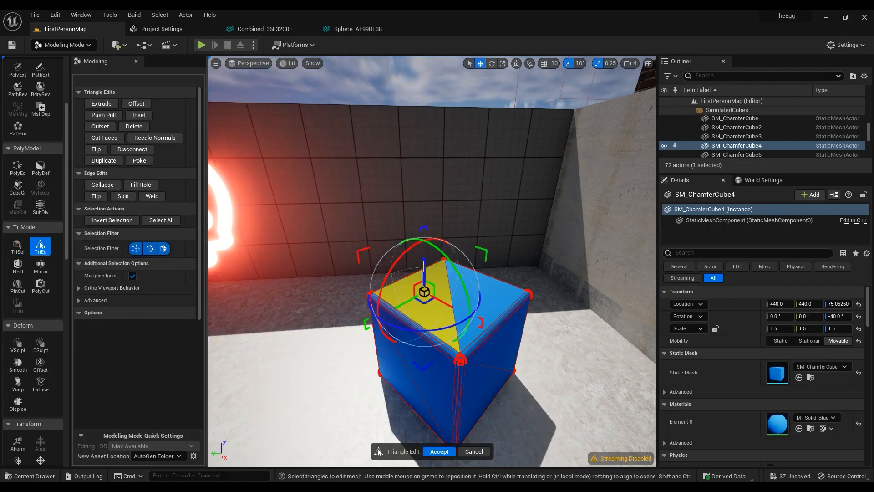
left_click_drag(423, 266, 436, 269)
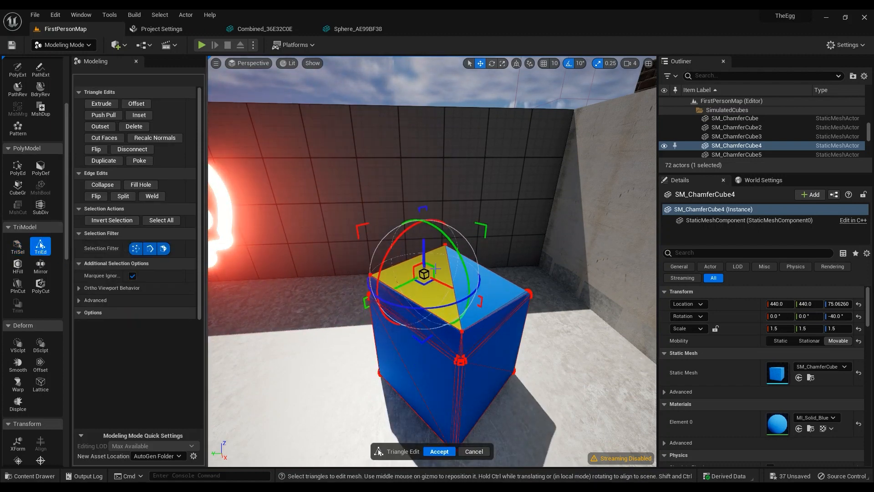
left_click(474, 451)
left_click(17, 246)
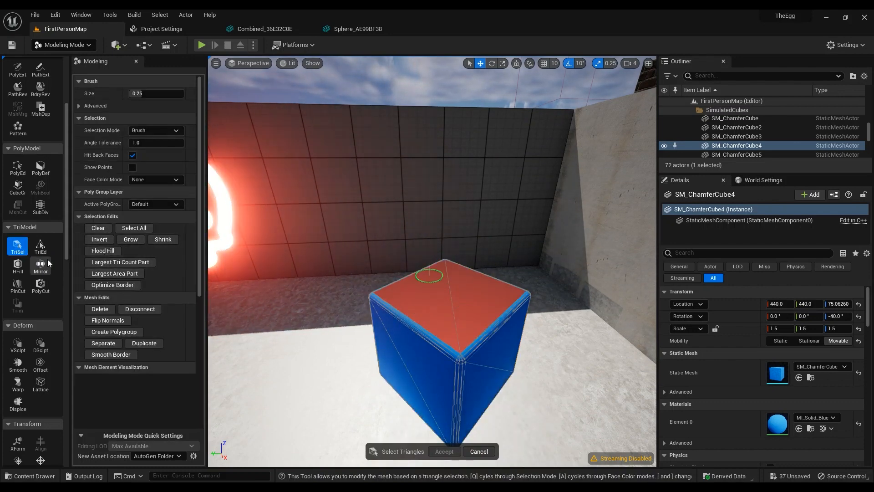
left_click(478, 451)
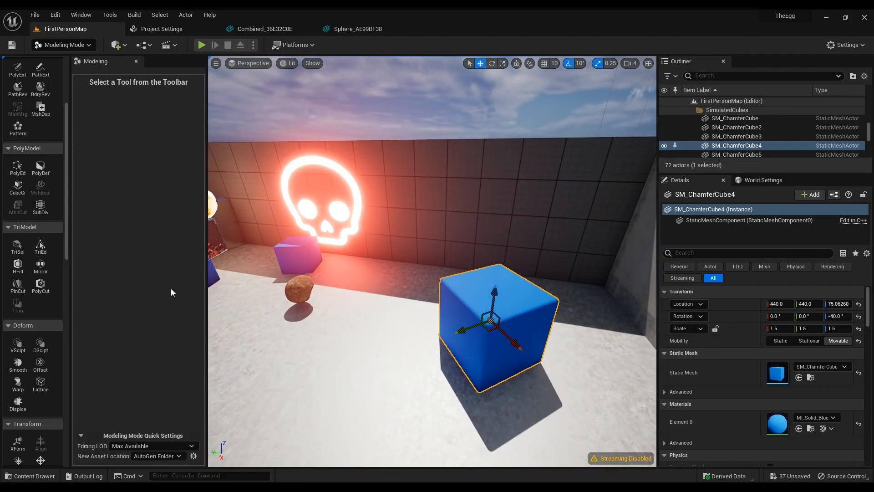
- Try mirroring the blue cube in Mirror and Append mode, repositioning and rotating the mirror plane, and cancel
left_click(40, 265)
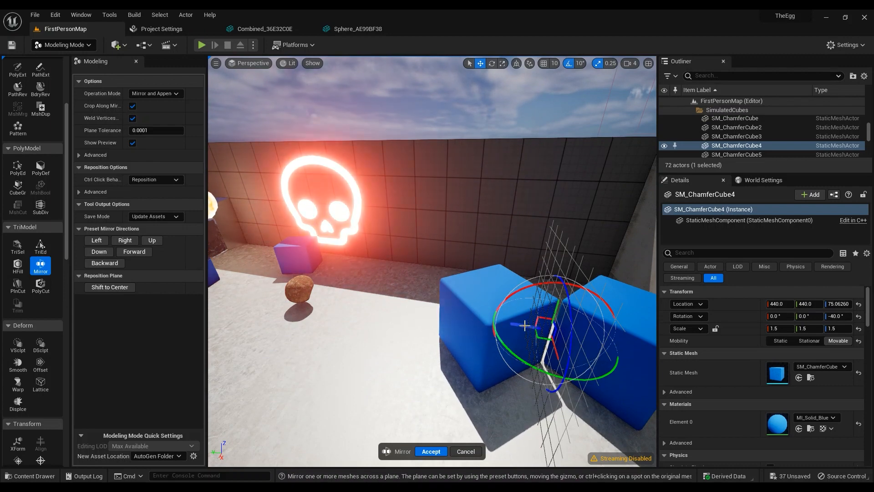
left_click_drag(523, 325, 627, 377)
left_click_drag(551, 345, 549, 318)
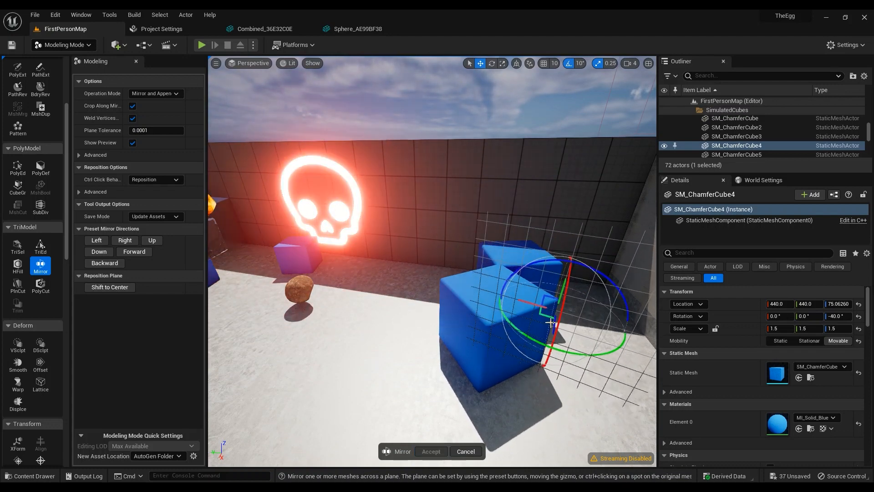
left_click(466, 451)
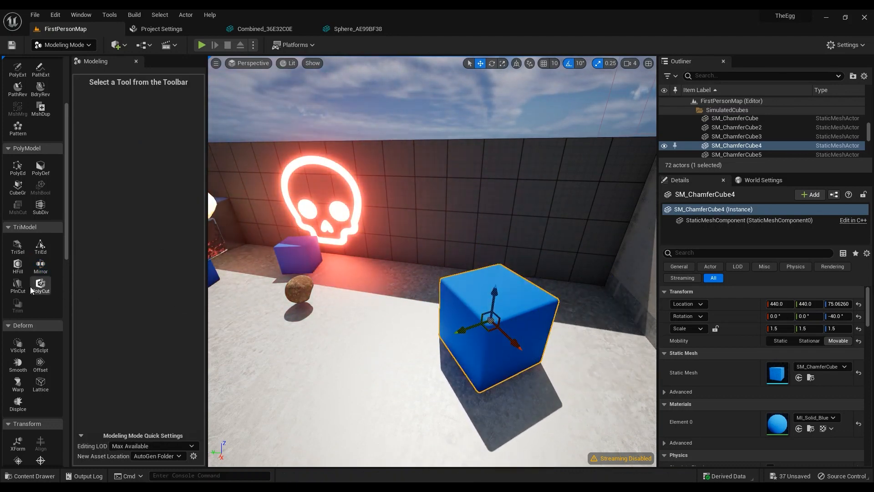
- Try slicing the blue cube diagonally with Plane Cut, raising, lowering and tilting the cutting plane, and cancel the tool
left_click(17, 284)
right_click_drag(465, 290, 562, 255)
left_click_drag(457, 290, 457, 228)
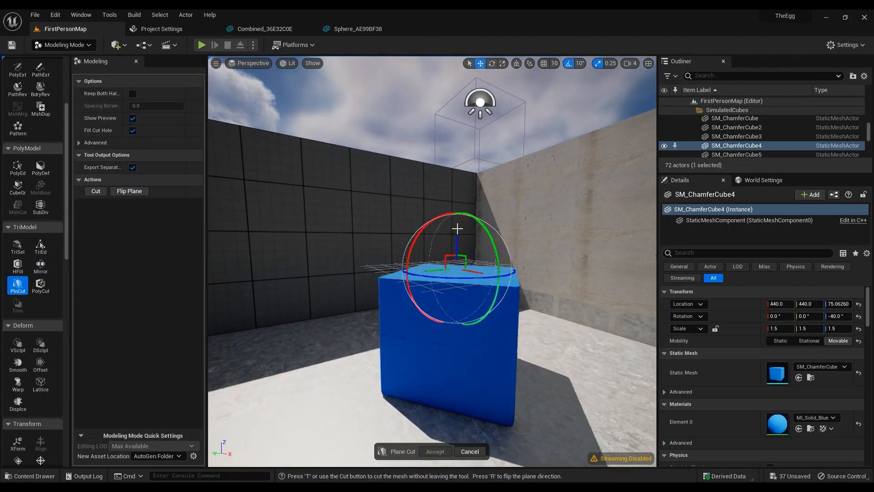
left_click_drag(460, 272, 459, 290)
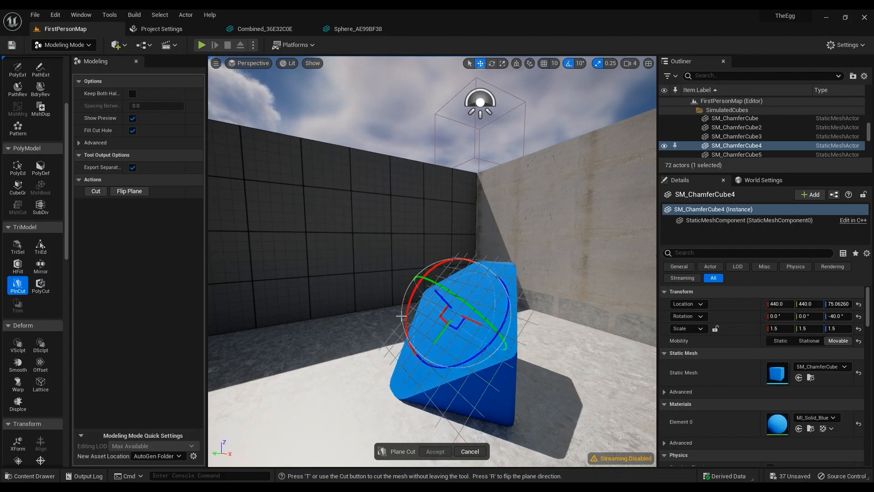
left_click_drag(400, 329, 473, 272)
right_click_drag(457, 278, 391, 284)
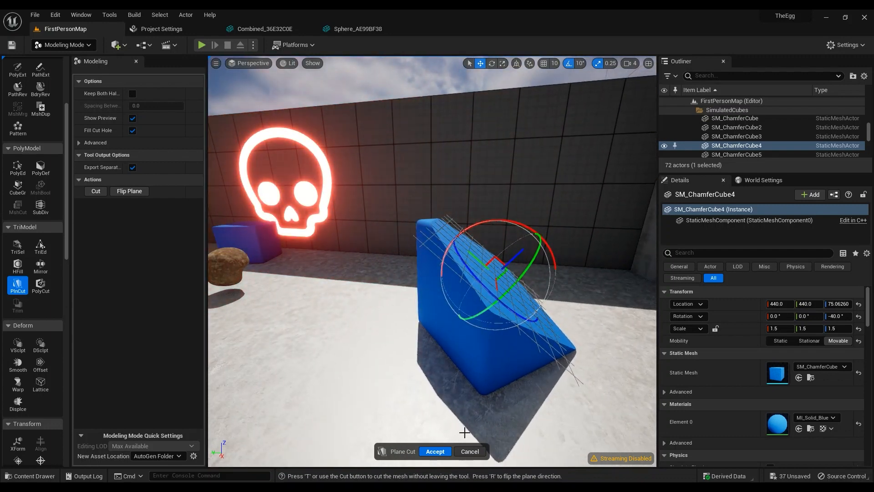
left_click(470, 451)
- Try cutting through the blue cube with a circular PolyCut shape, moving and tilting it above the cube to notch its side, and cancel
left_click(43, 289)
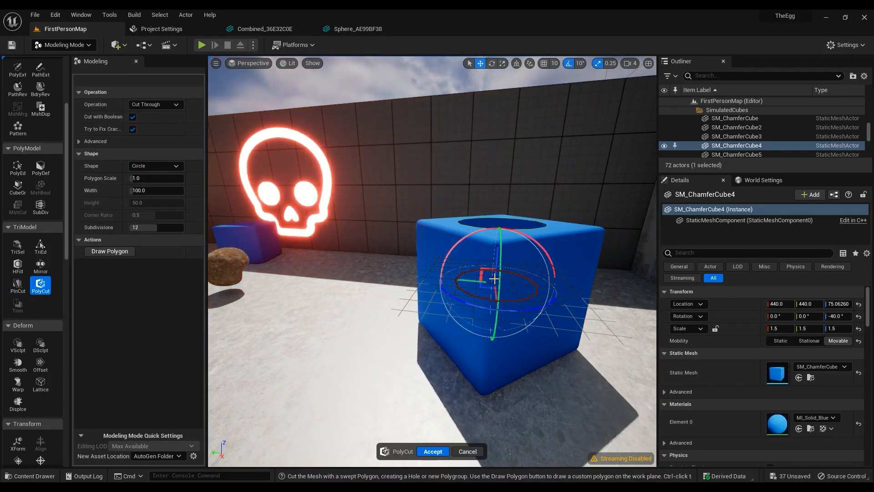
left_click_drag(497, 252, 514, 114)
right_click_drag(513, 113, 625, 169)
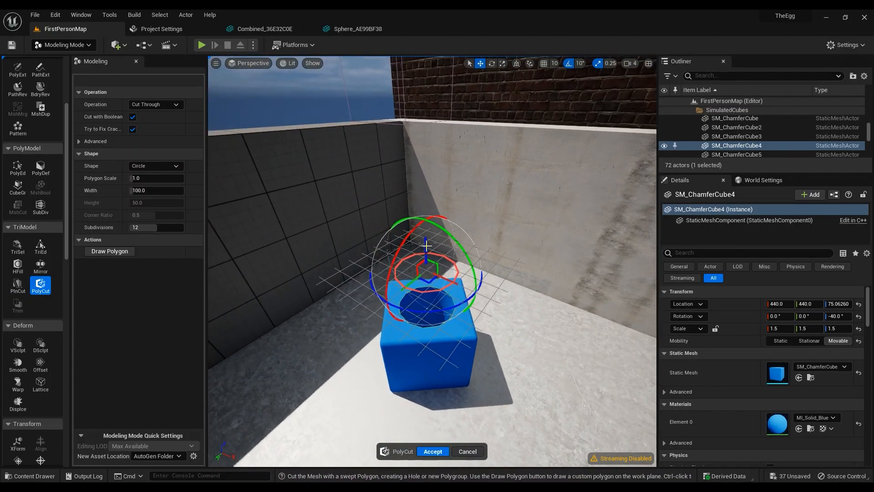
right_click_drag(420, 80, 386, 159)
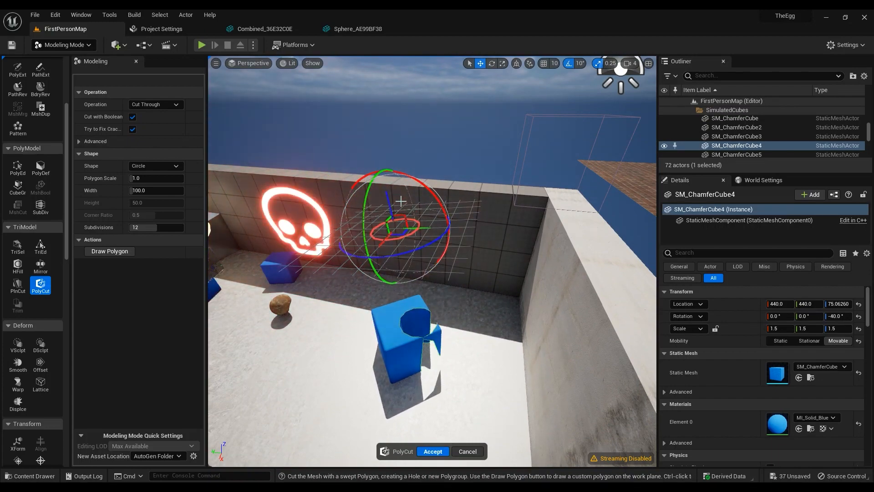
right_click_drag(399, 201, 233, 262)
right_click_drag(410, 273, 555, 255)
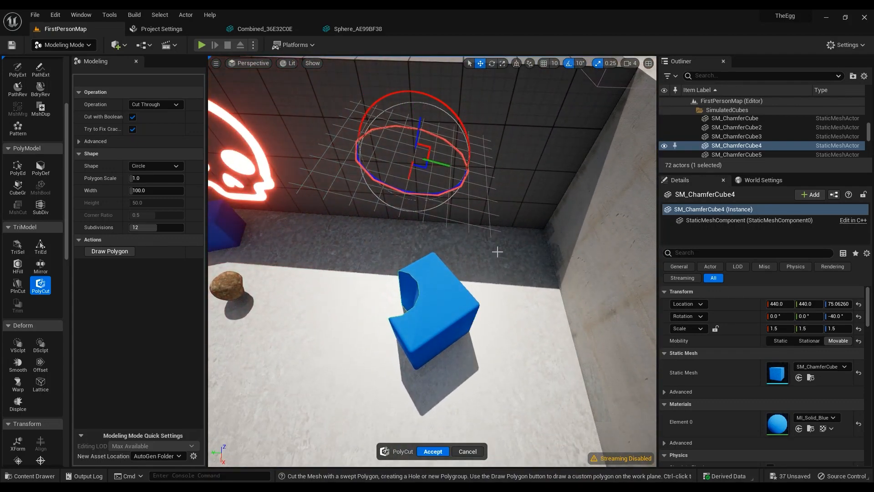
right_click_drag(497, 251, 458, 280)
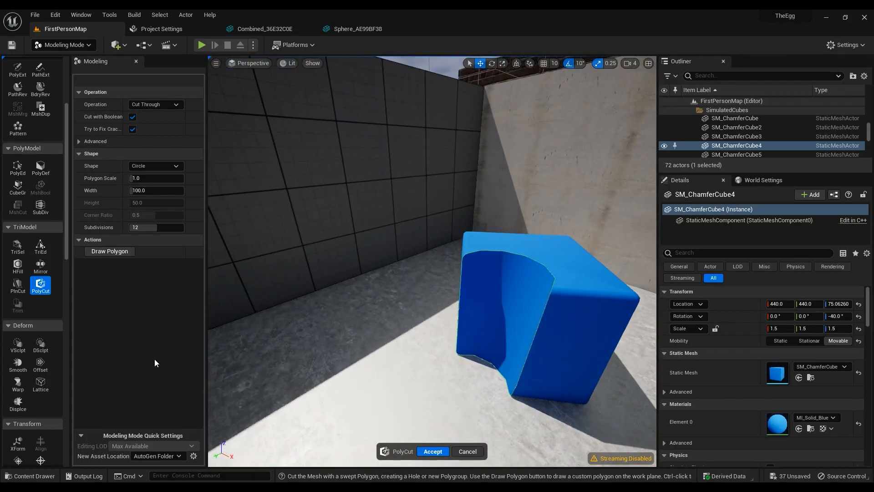
left_click(464, 452)
right_click_drag(443, 338, 468, 304)
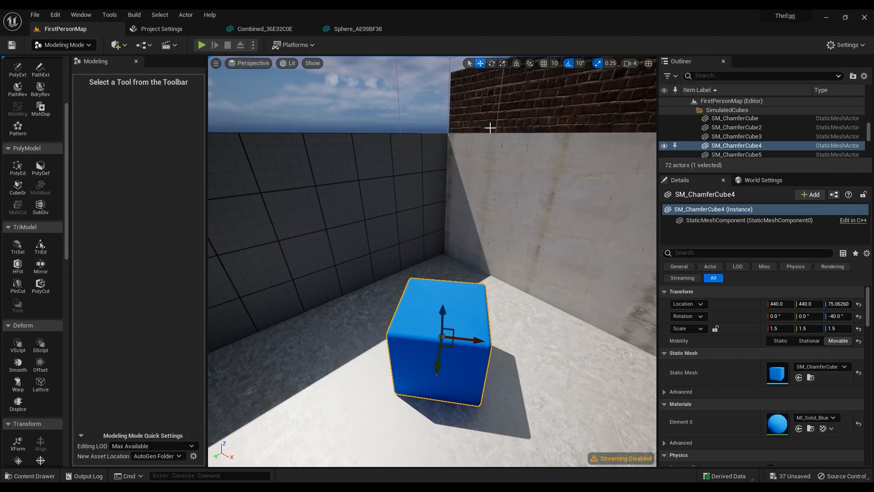